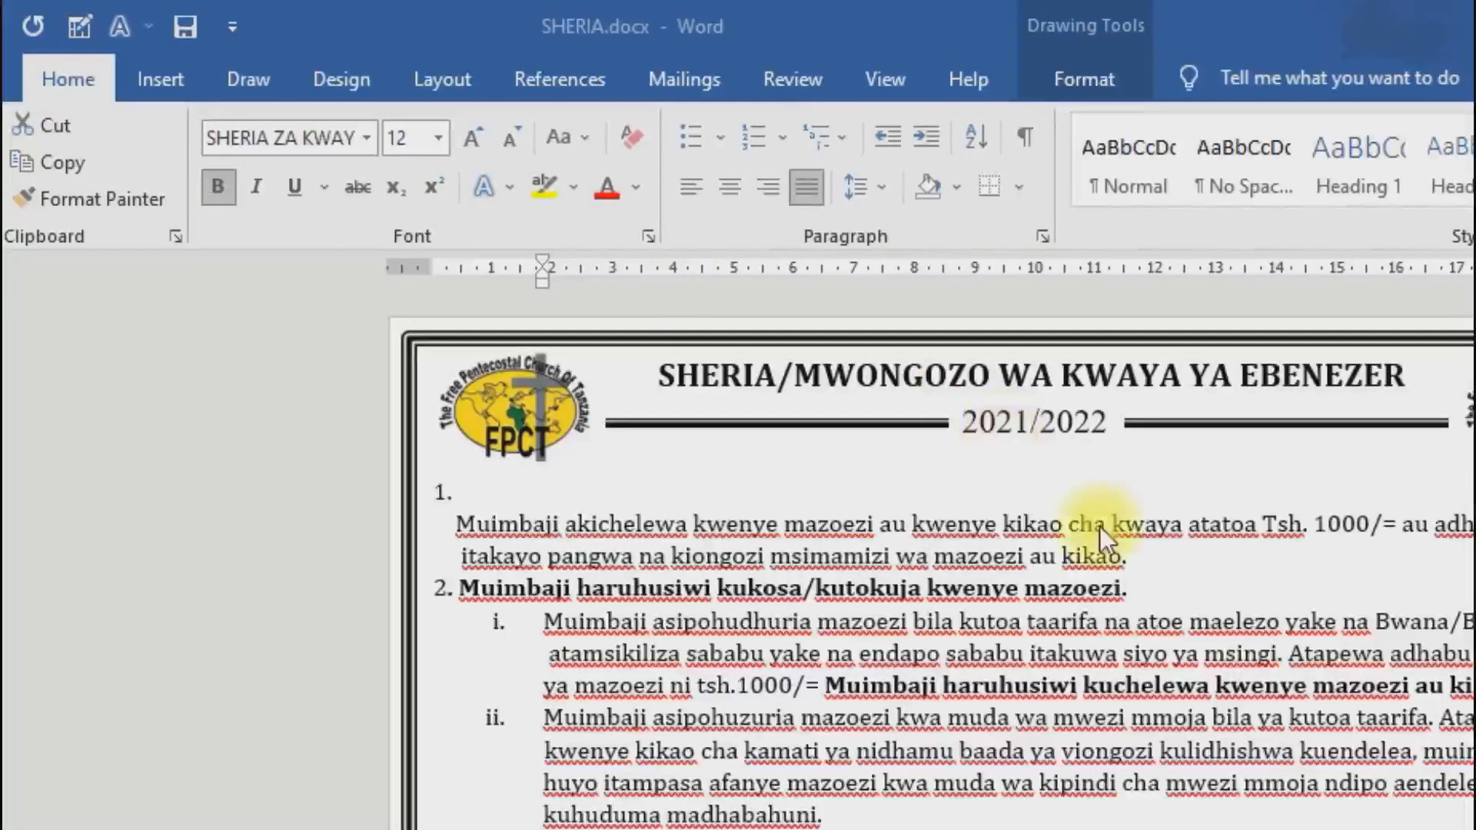
Move the bold text "Muimbaji haruhusiwi kuchelewa kwenye mazoezi au kikao cha kwa" from item 2.i to the empty line 1, keeping its source formatting.
left_click(1131, 589)
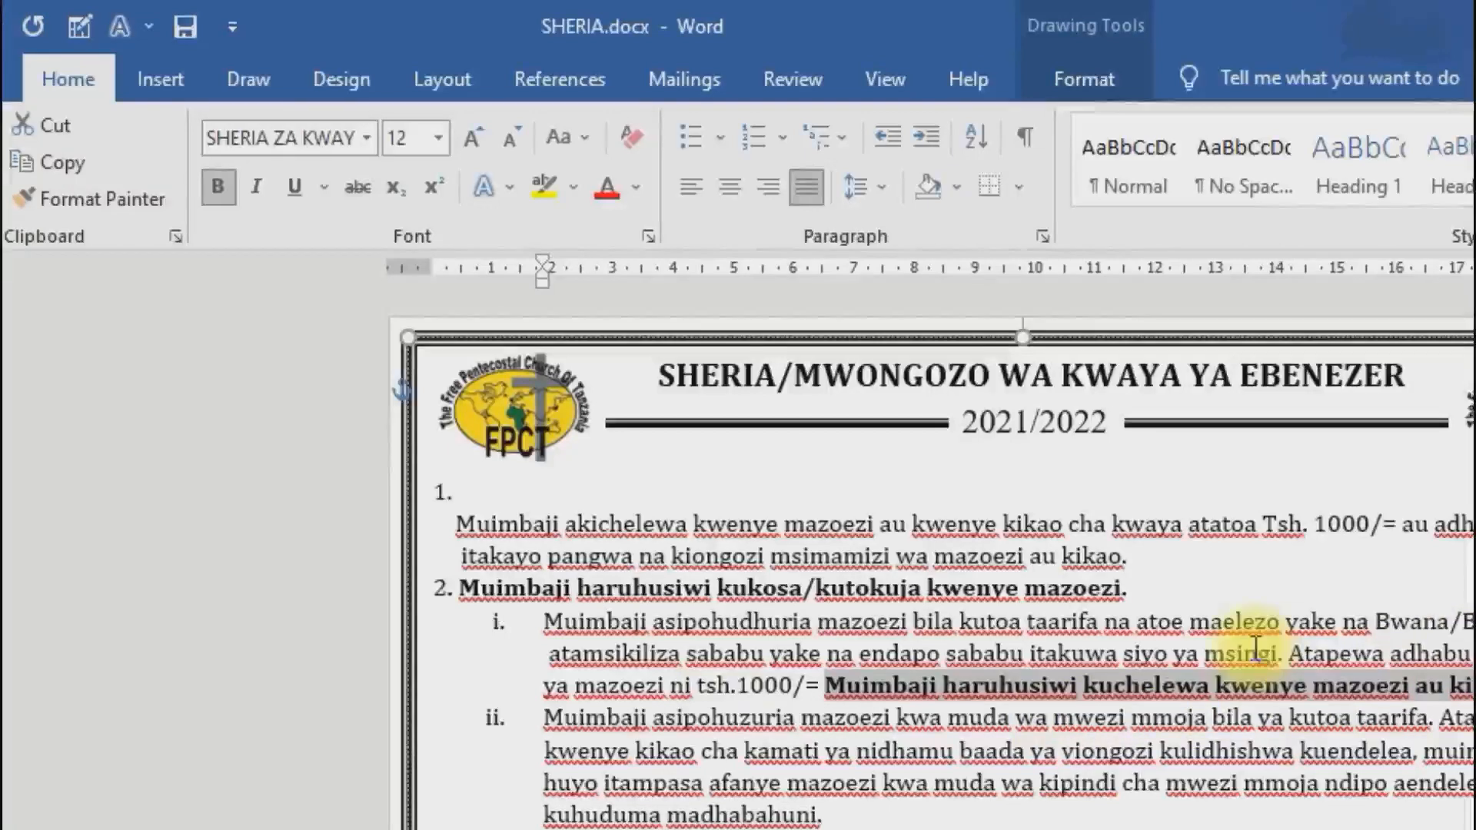
left_click(826, 690)
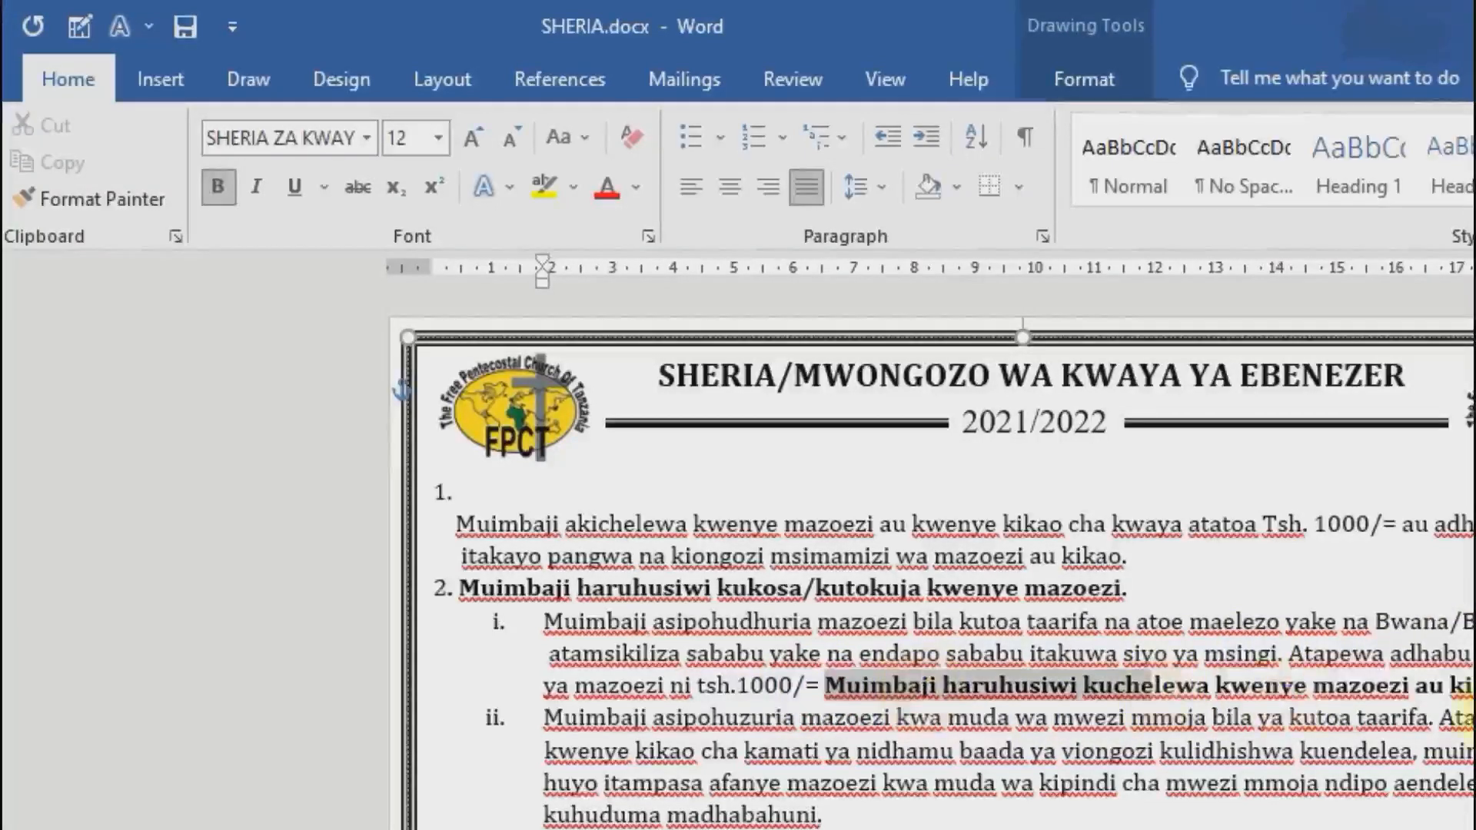
left_click_drag(827, 689, 1472, 686)
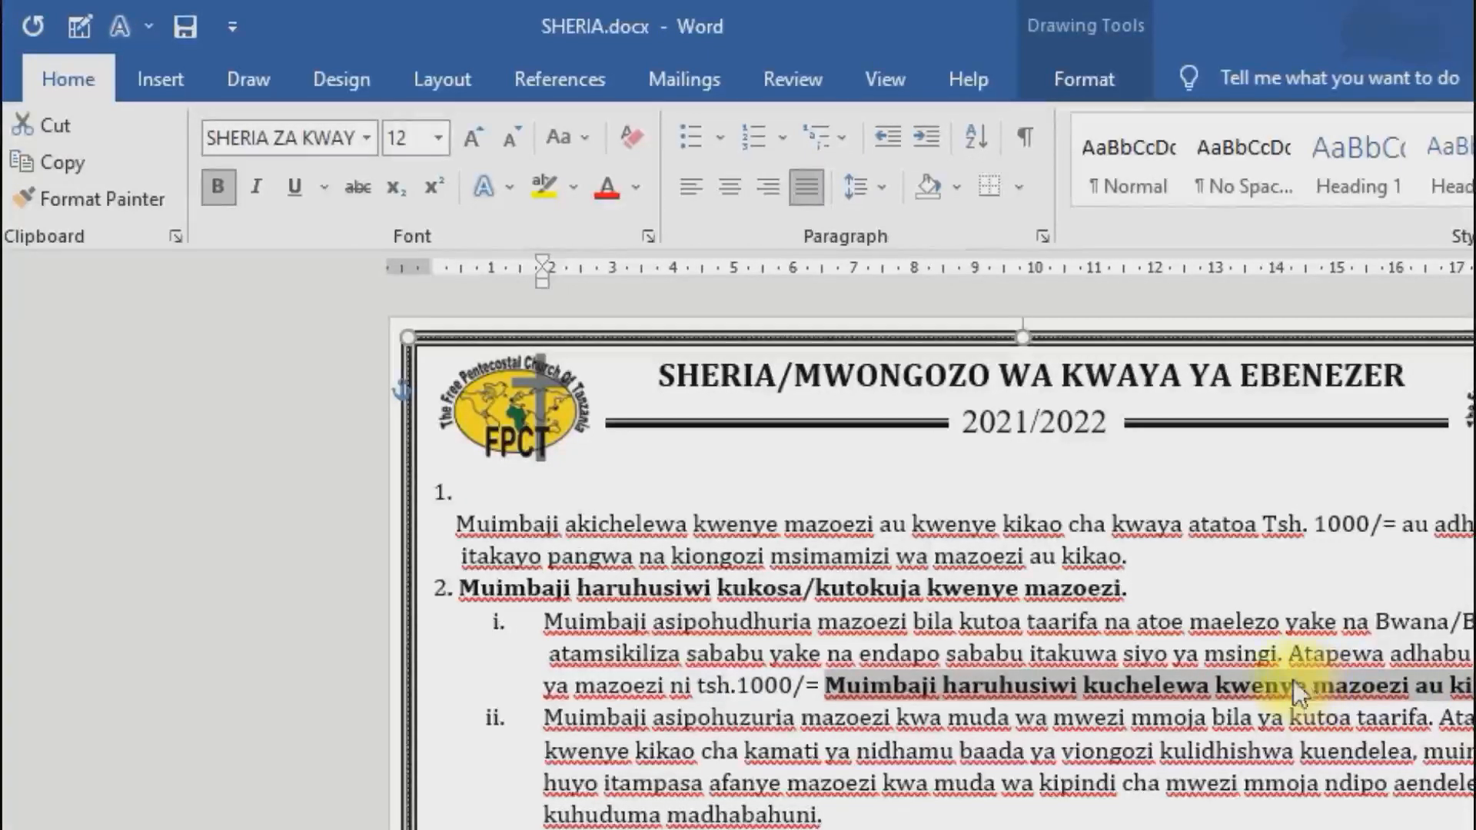
left_click(55, 124)
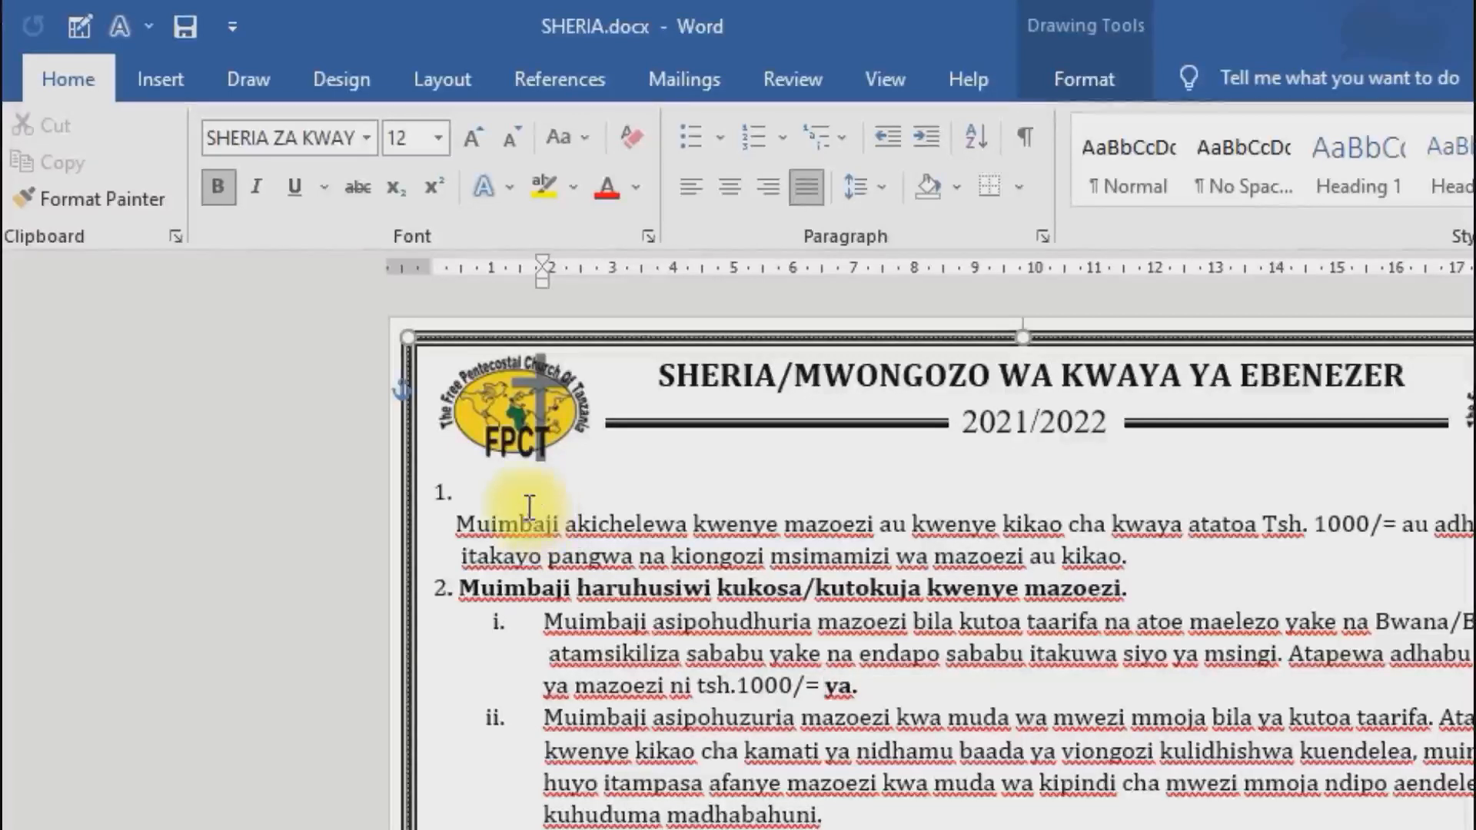
left_click(479, 496)
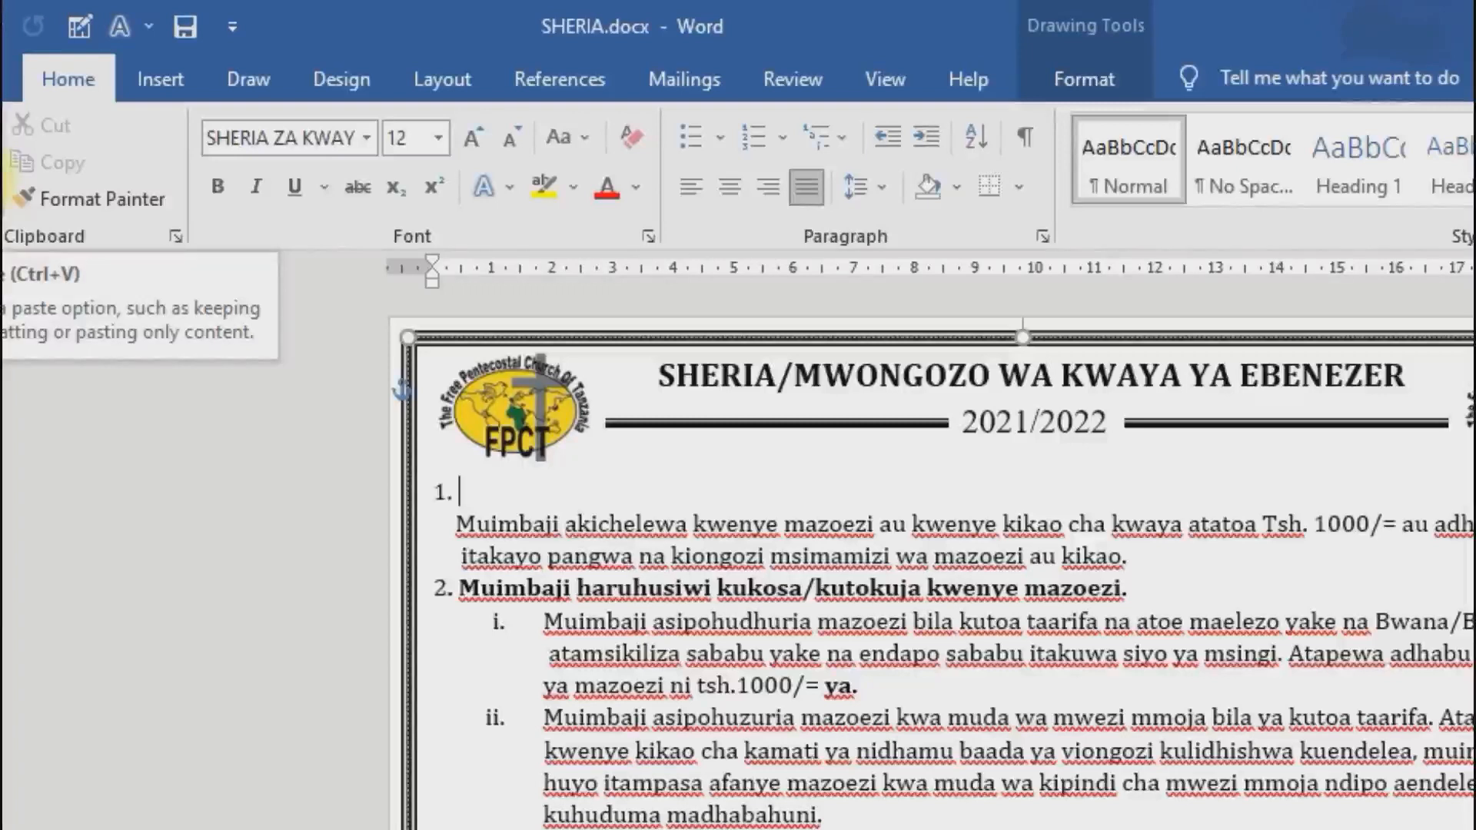
left_click(1, 181)
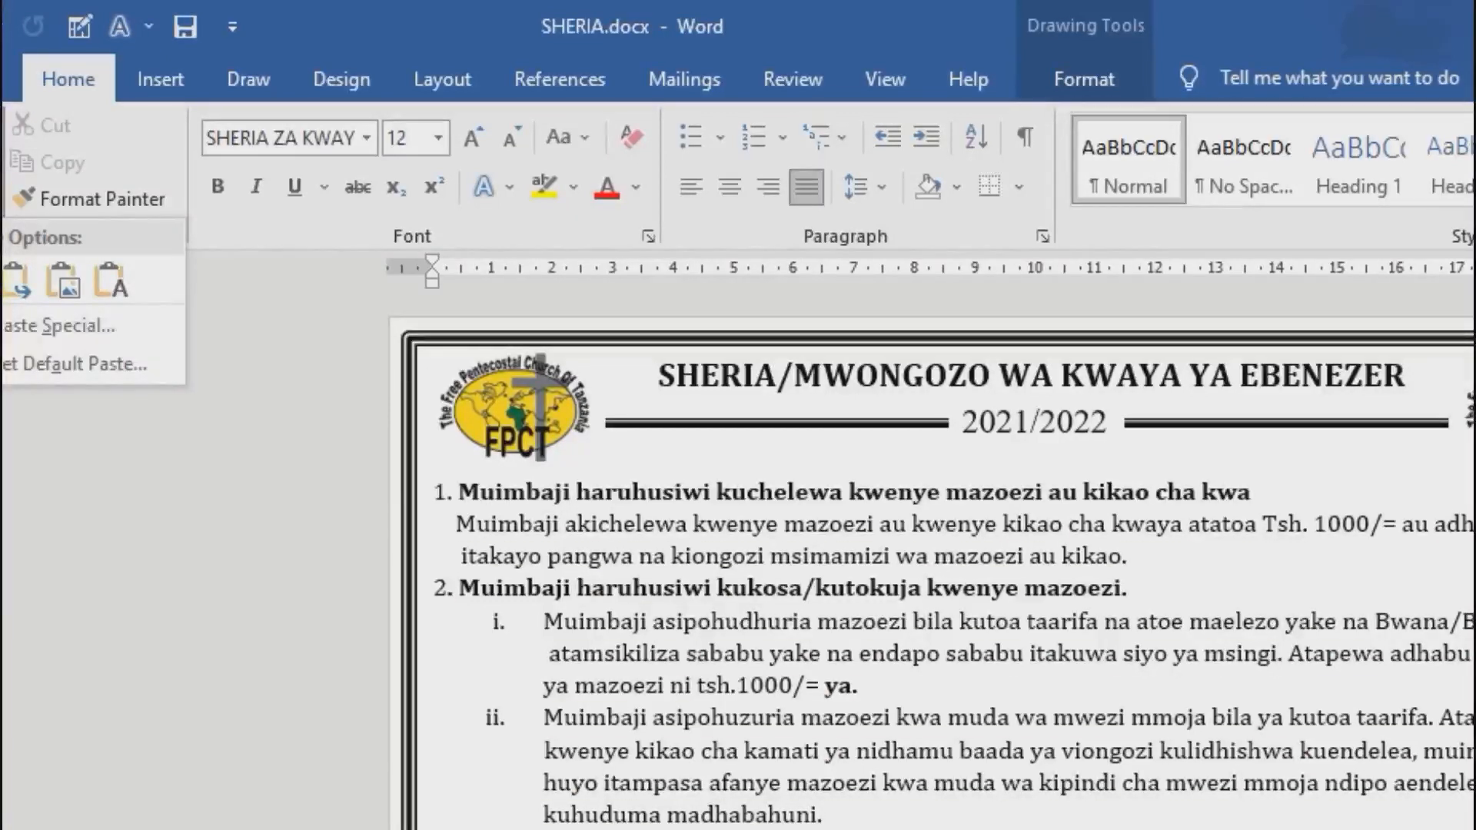
left_click(3, 282)
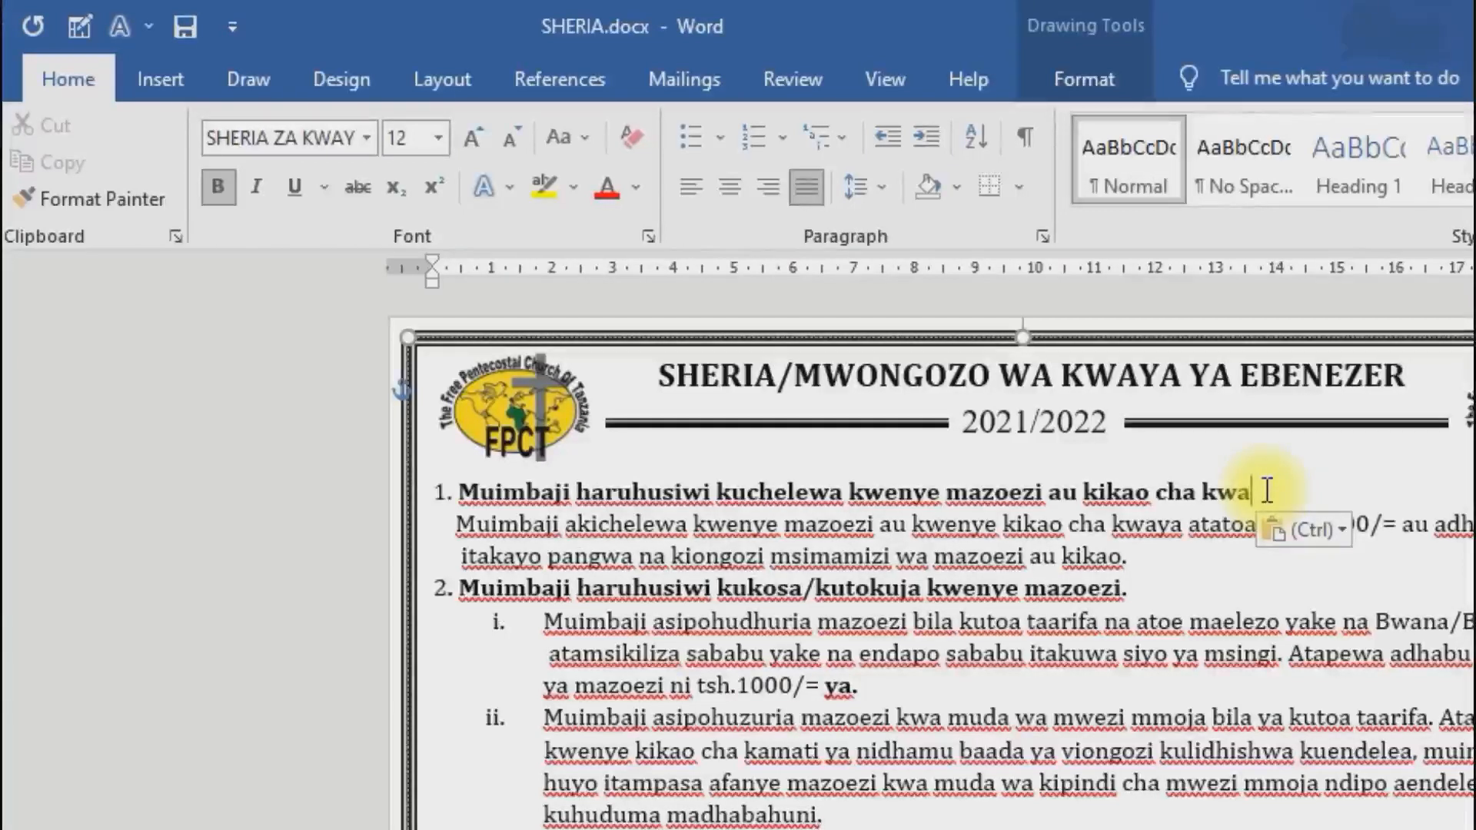
Copy the bold heading of item 1 and paste it before "ya." in item 2.i, keeping source formatting.
left_click_drag(1268, 489, 477, 484)
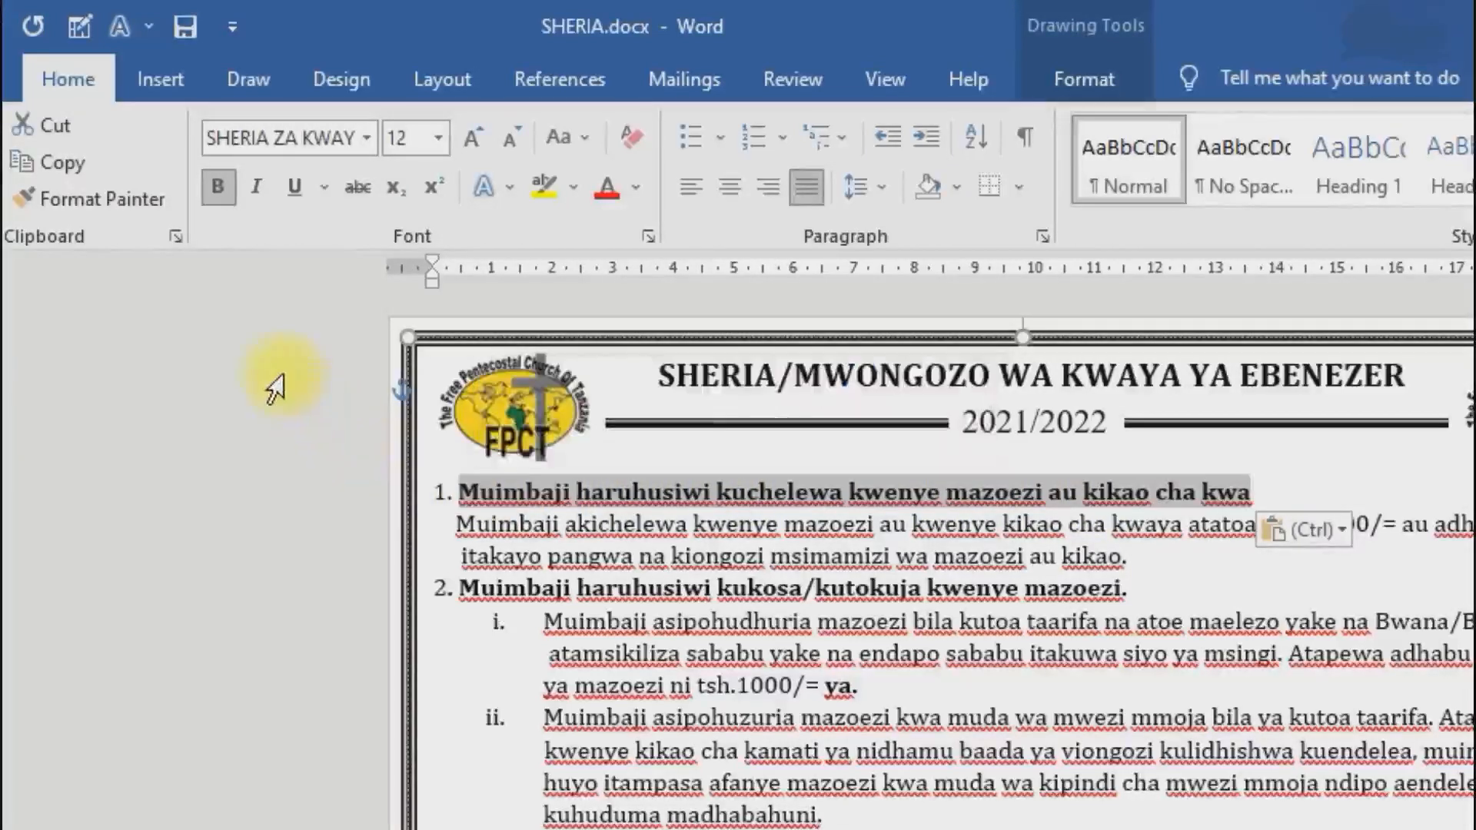
left_click(64, 162)
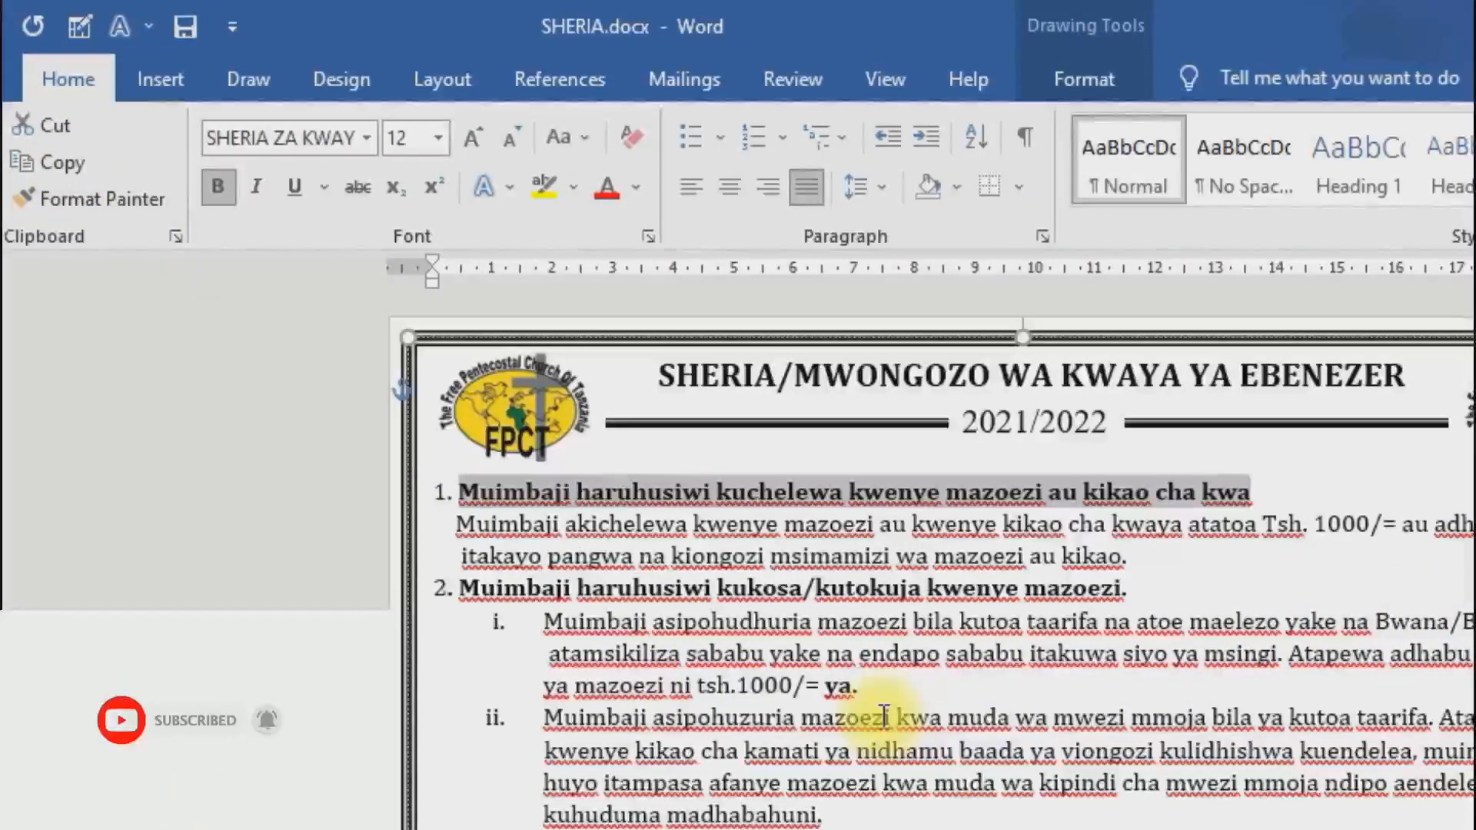
left_click(827, 686)
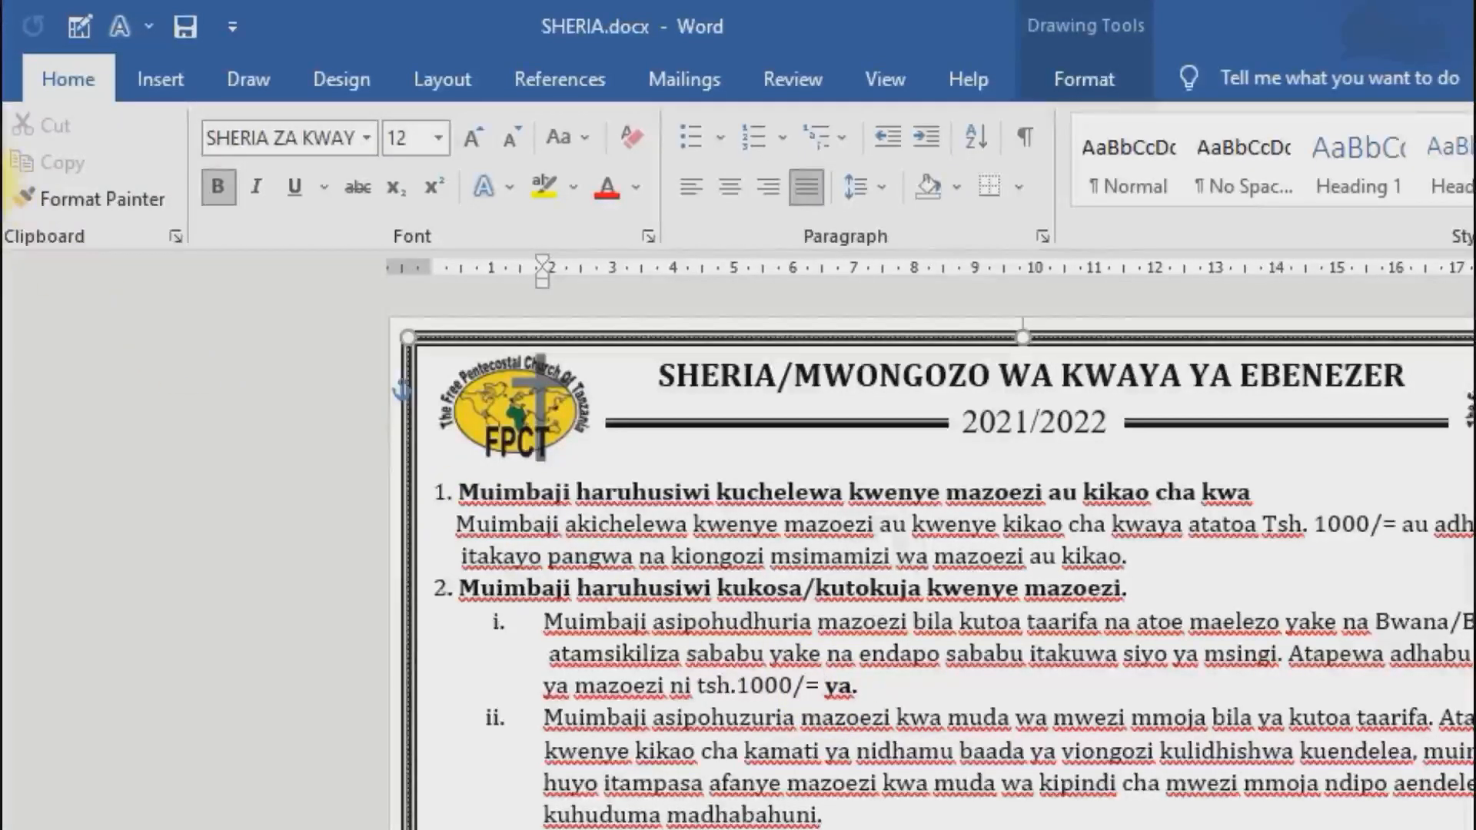
left_click(4, 211)
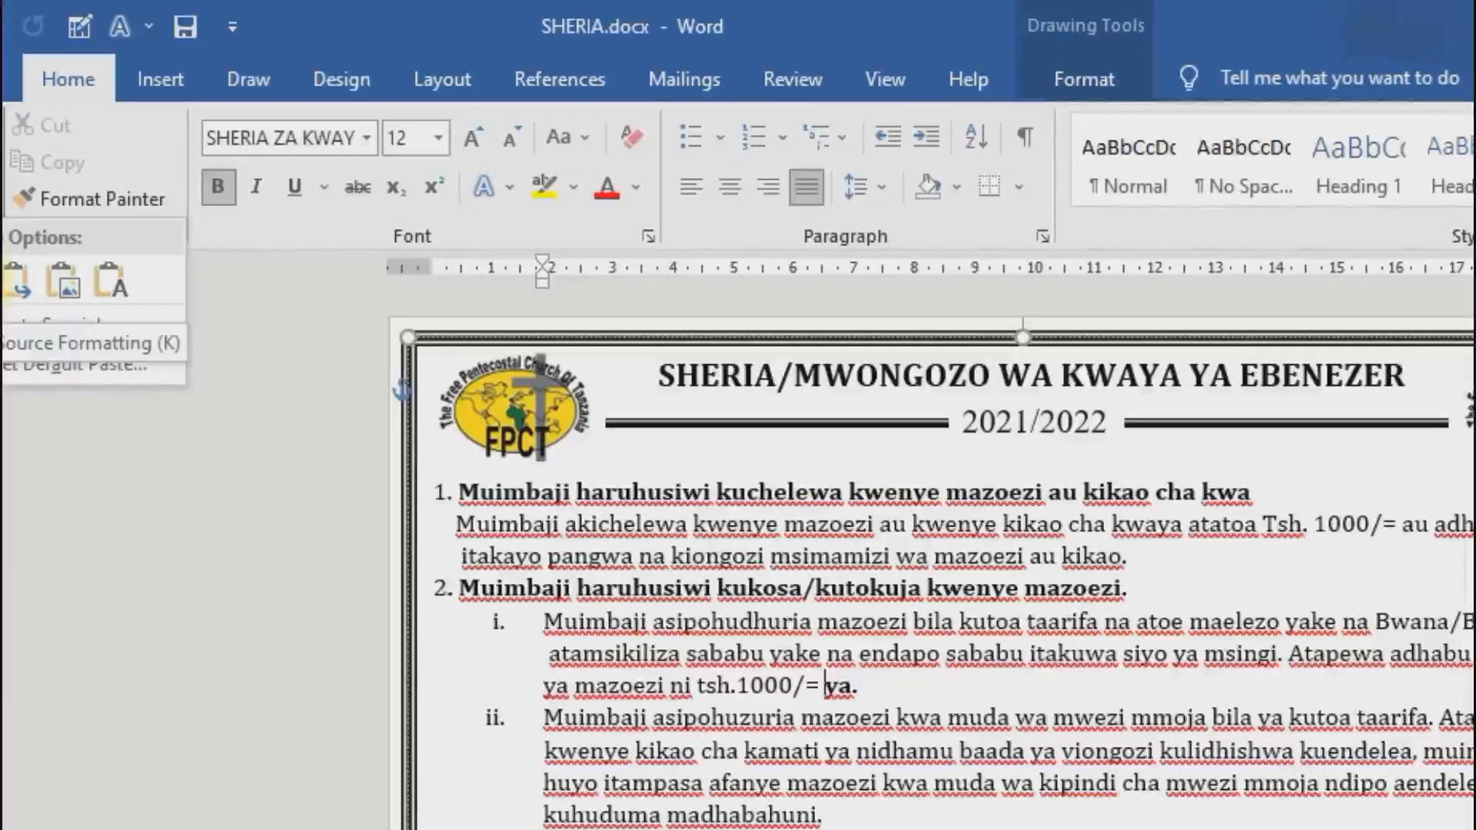
left_click(18, 282)
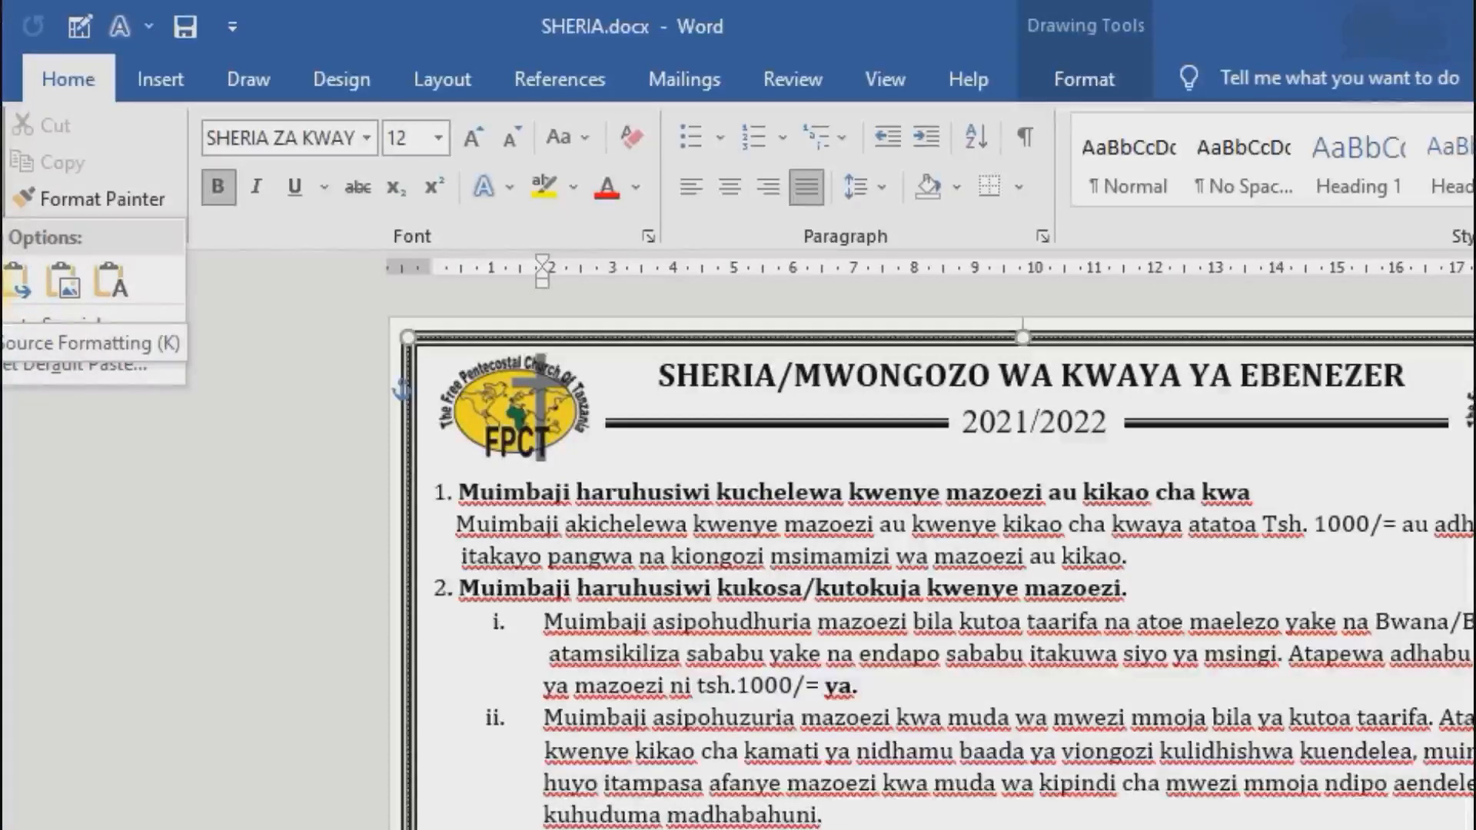
left_click(4, 288)
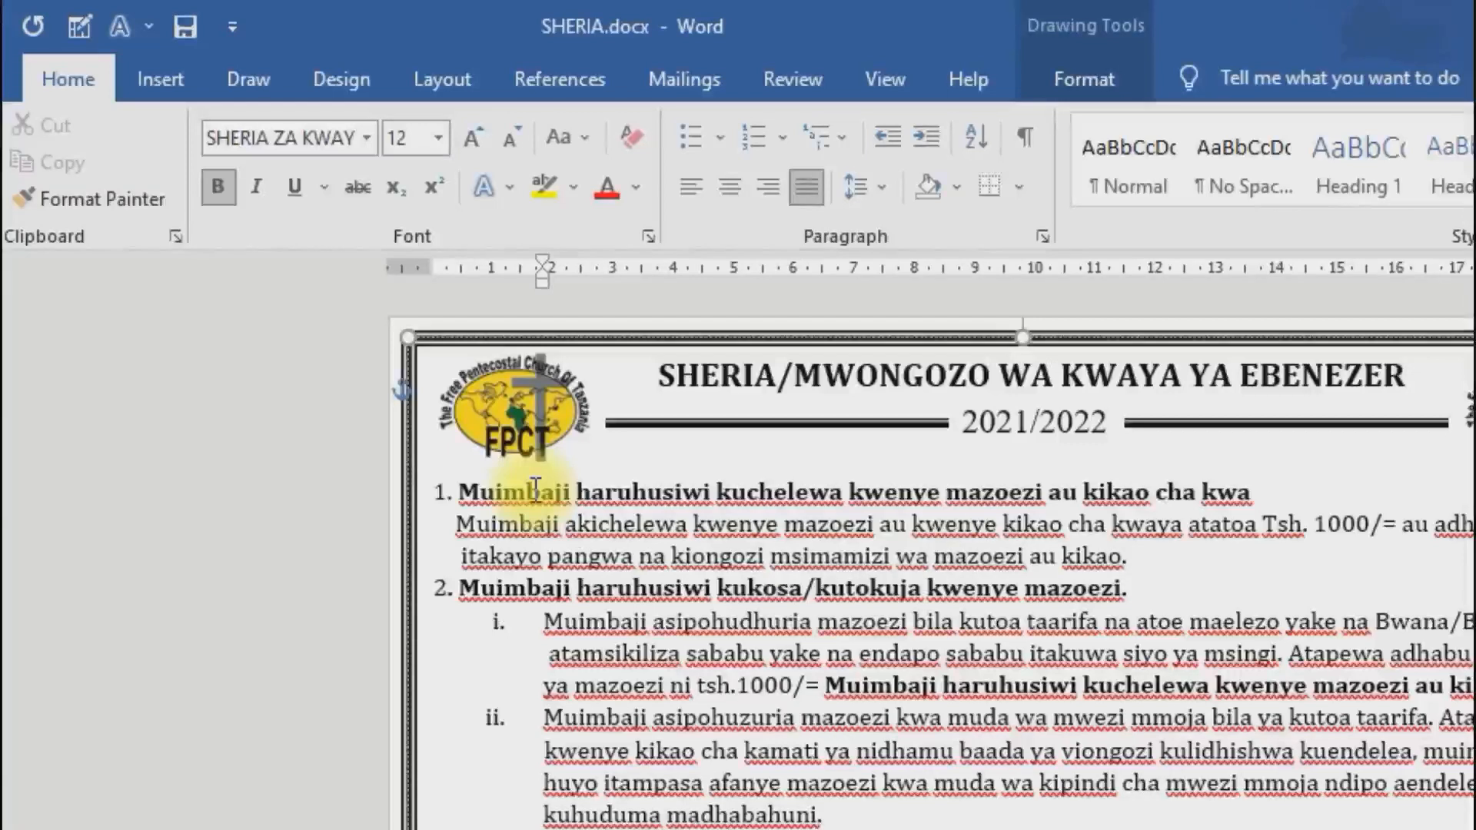
Show the Office clipboard contents and its pane options, and close the clipboard again.
left_click(176, 236)
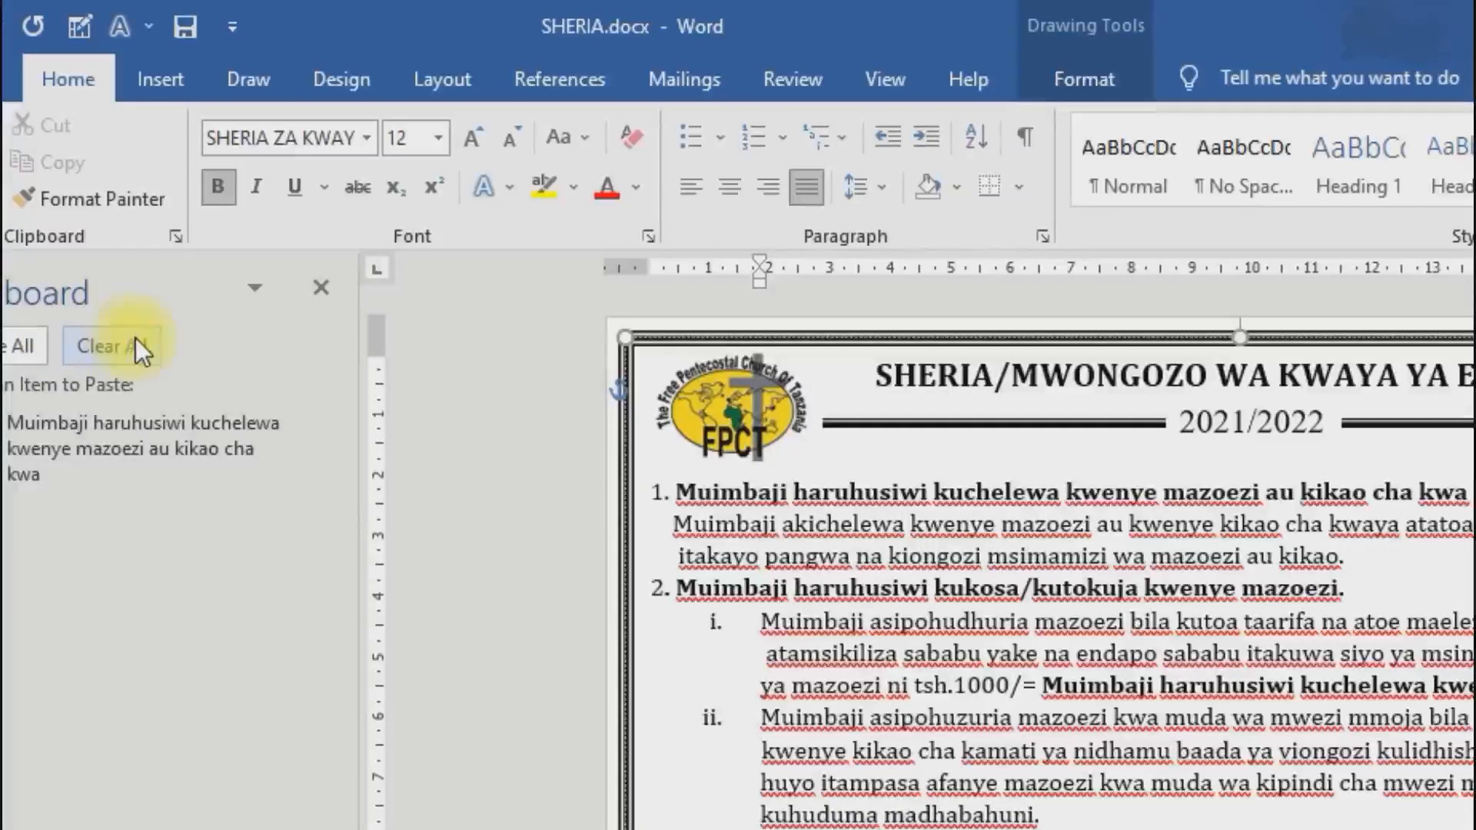
left_click(261, 289)
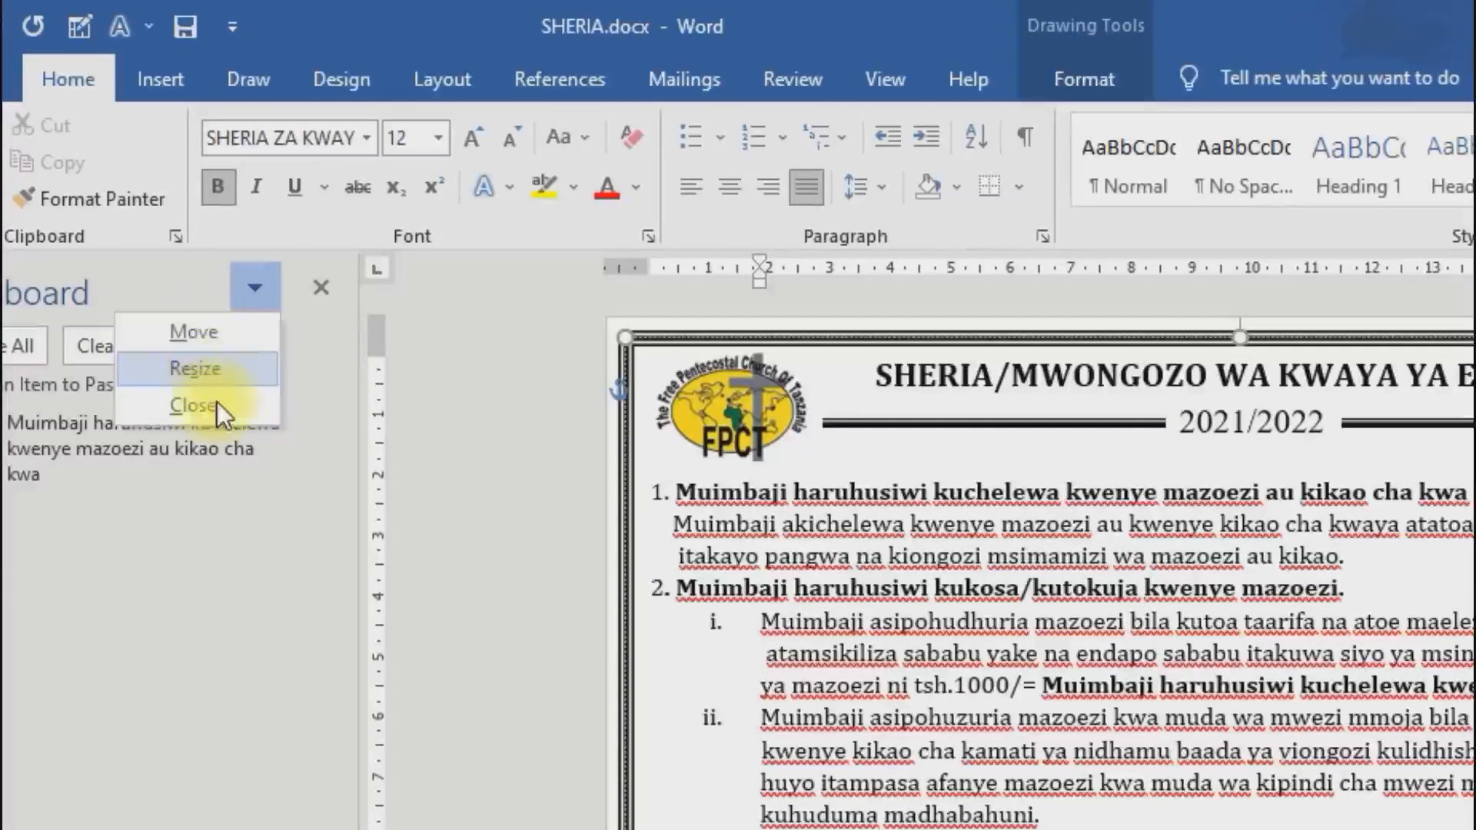
left_click(322, 286)
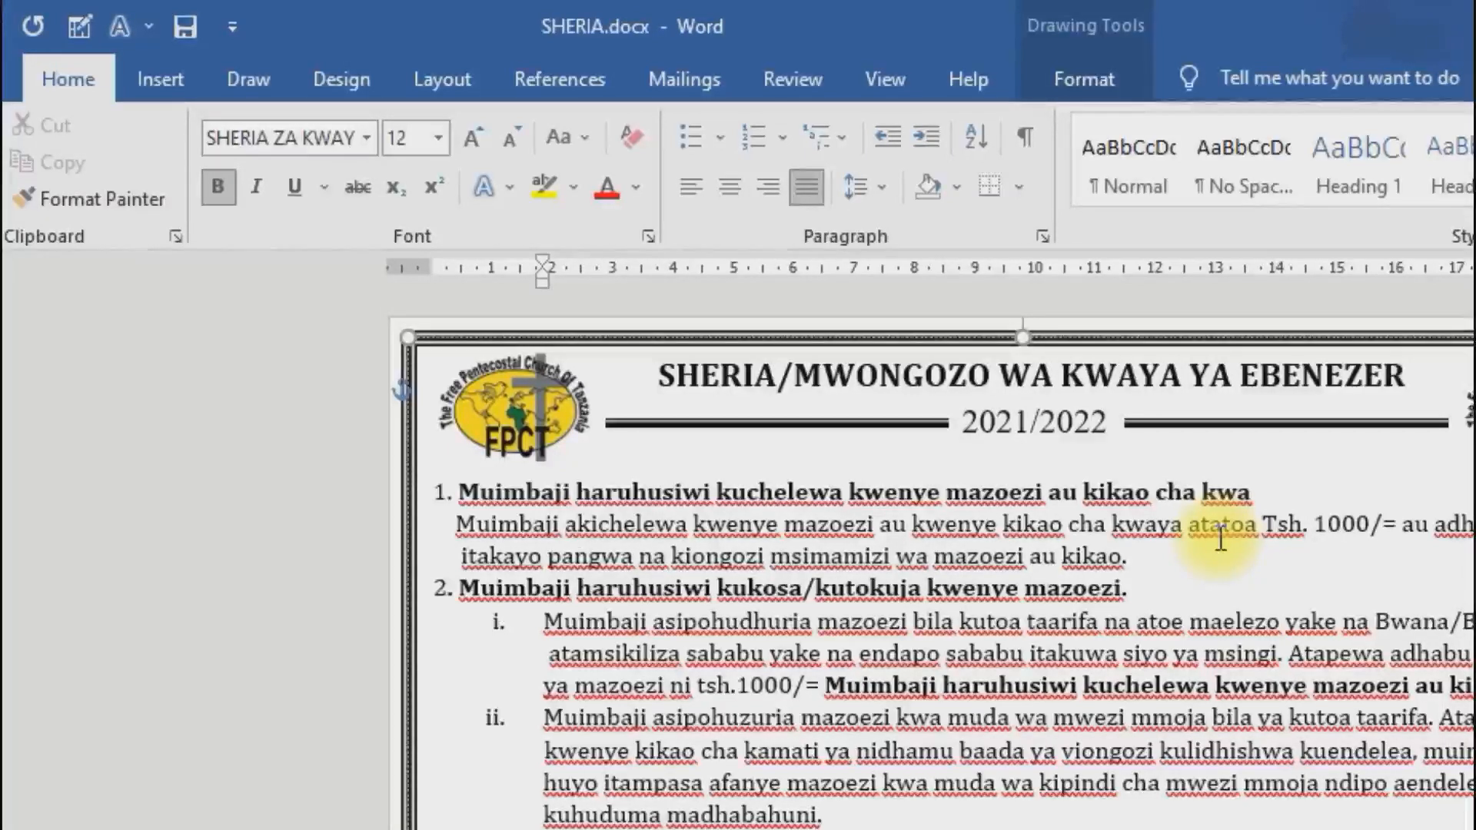
Turn bold off and back on for the heading text of item 1, and apply italic and underline to it.
left_click(1259, 492)
left_click_drag(1258, 493, 455, 488)
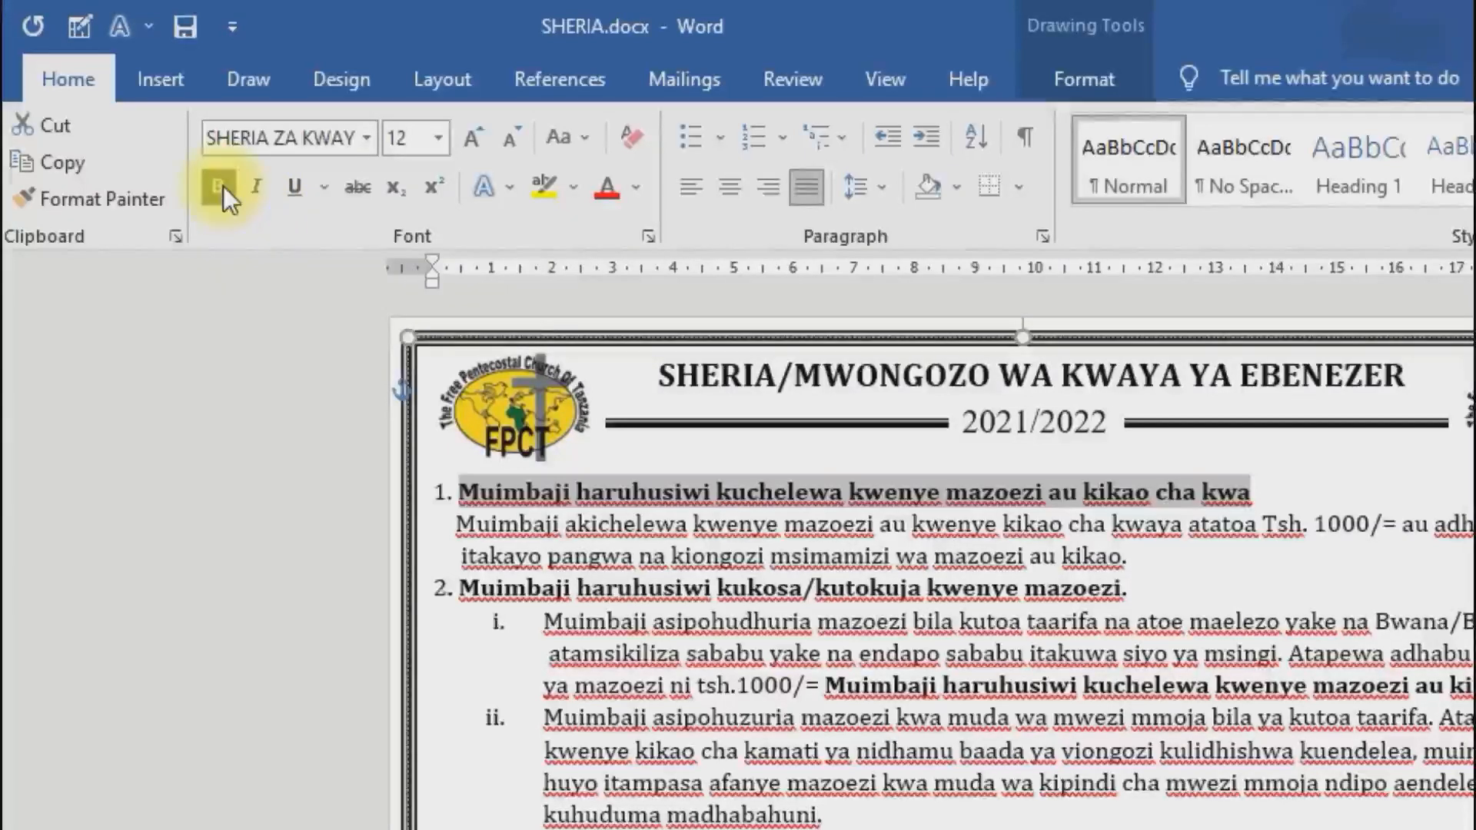
left_click(206, 182)
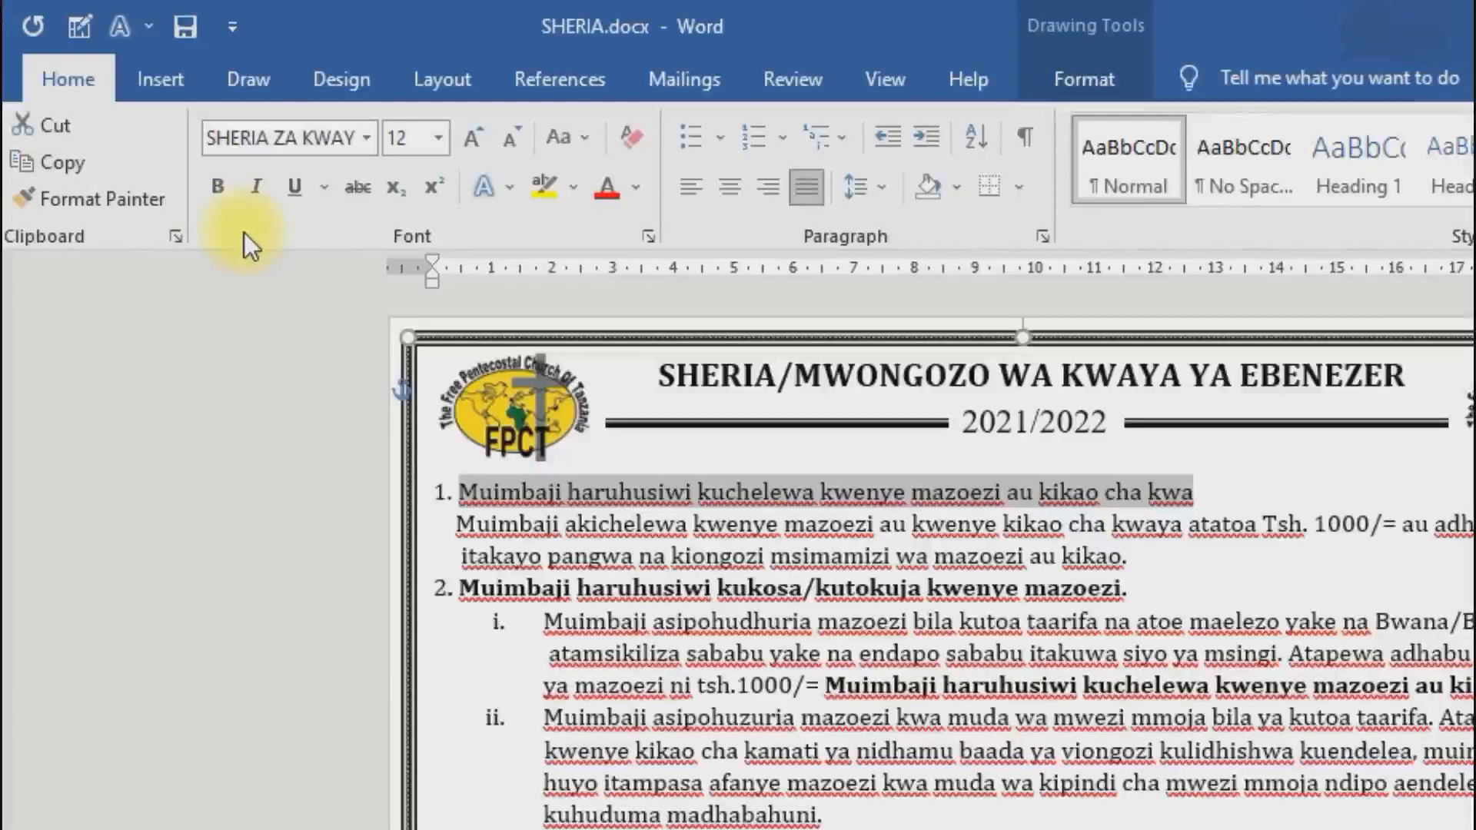
left_click(216, 189)
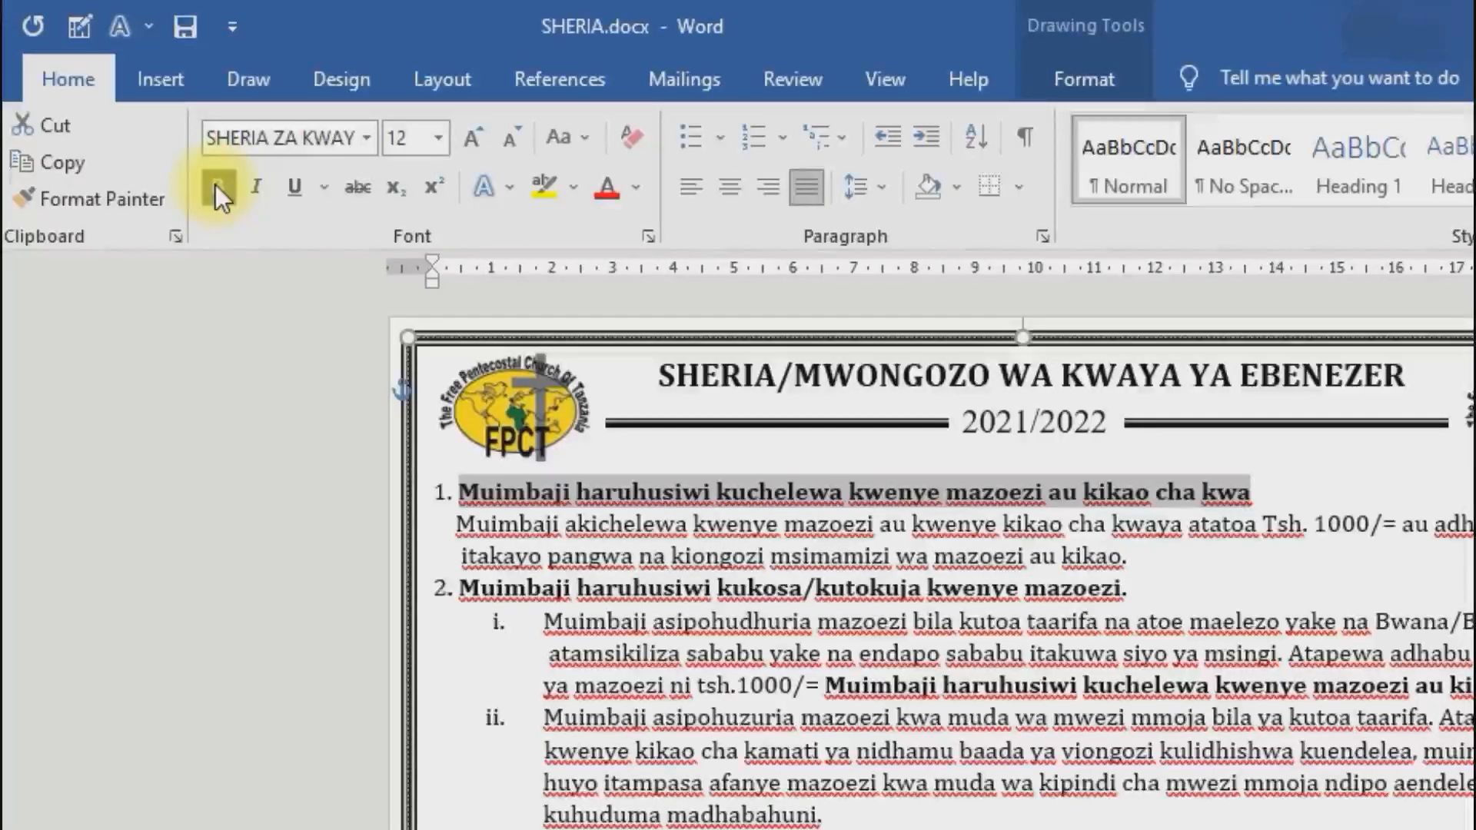
left_click(260, 186)
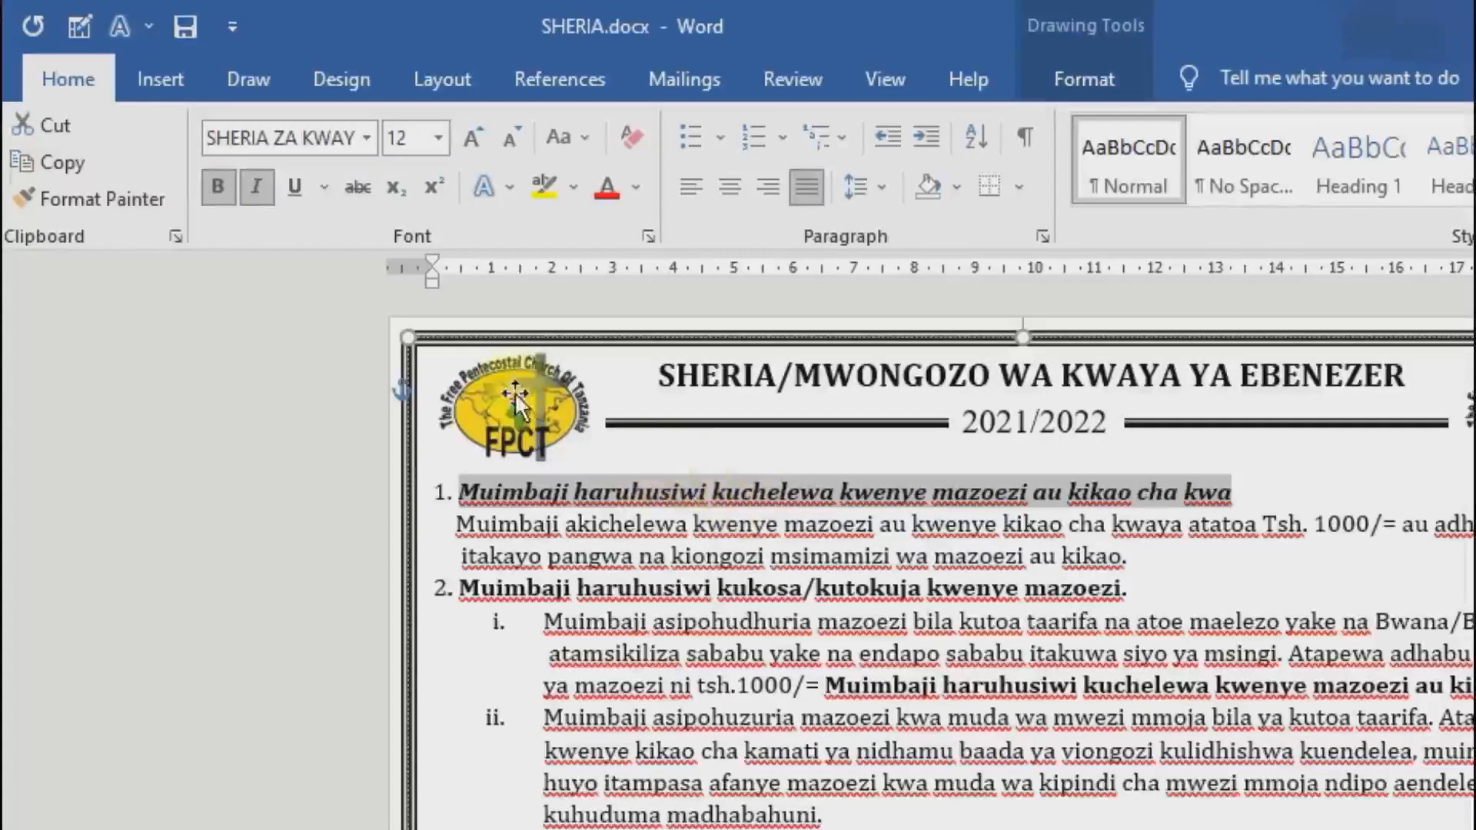
left_click(295, 186)
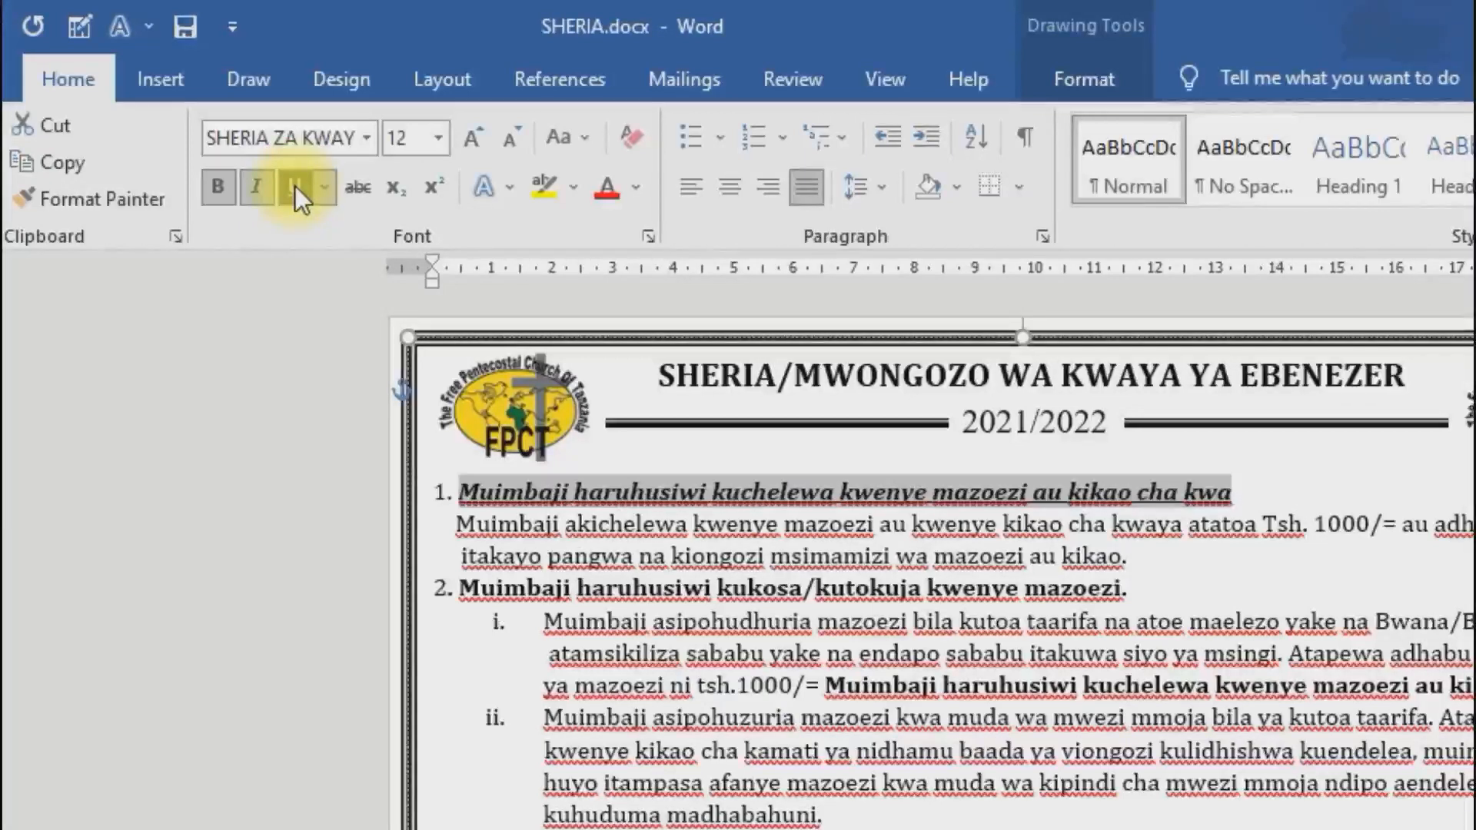
left_click(692, 532)
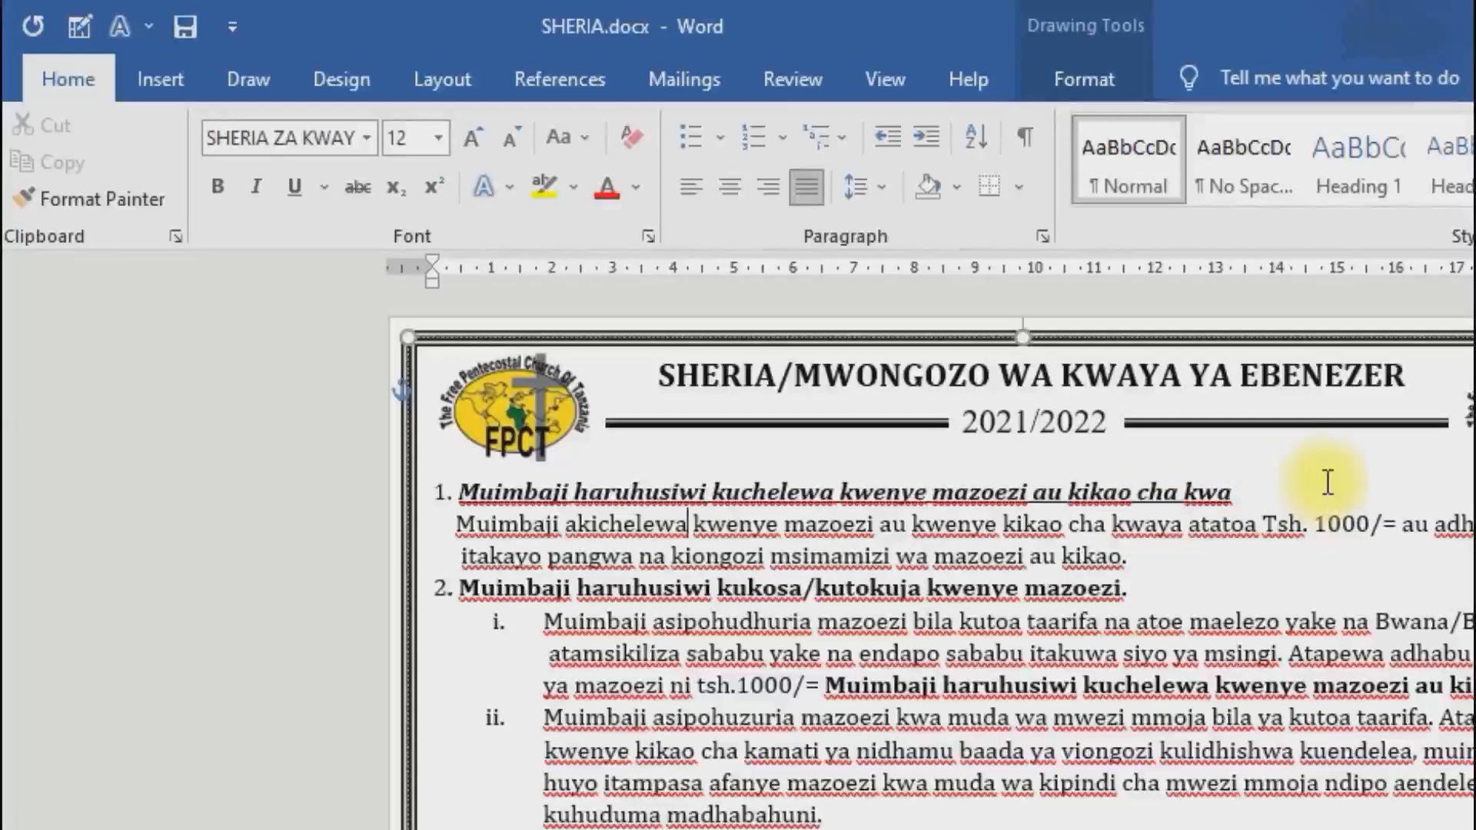
Underline the entire heading line of item 1, including its list number.
left_click_drag(1253, 490, 840, 458)
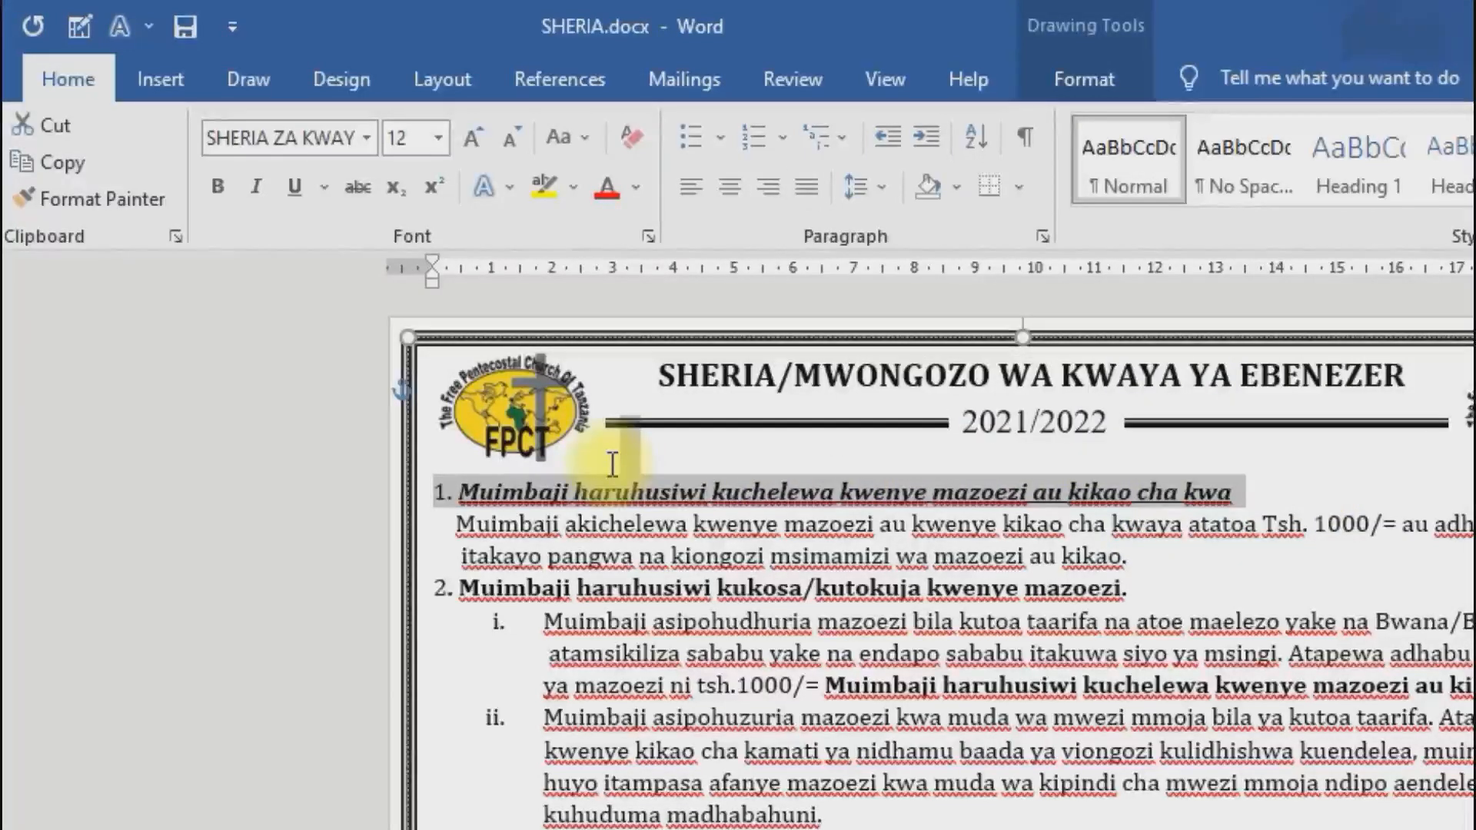
left_click(293, 186)
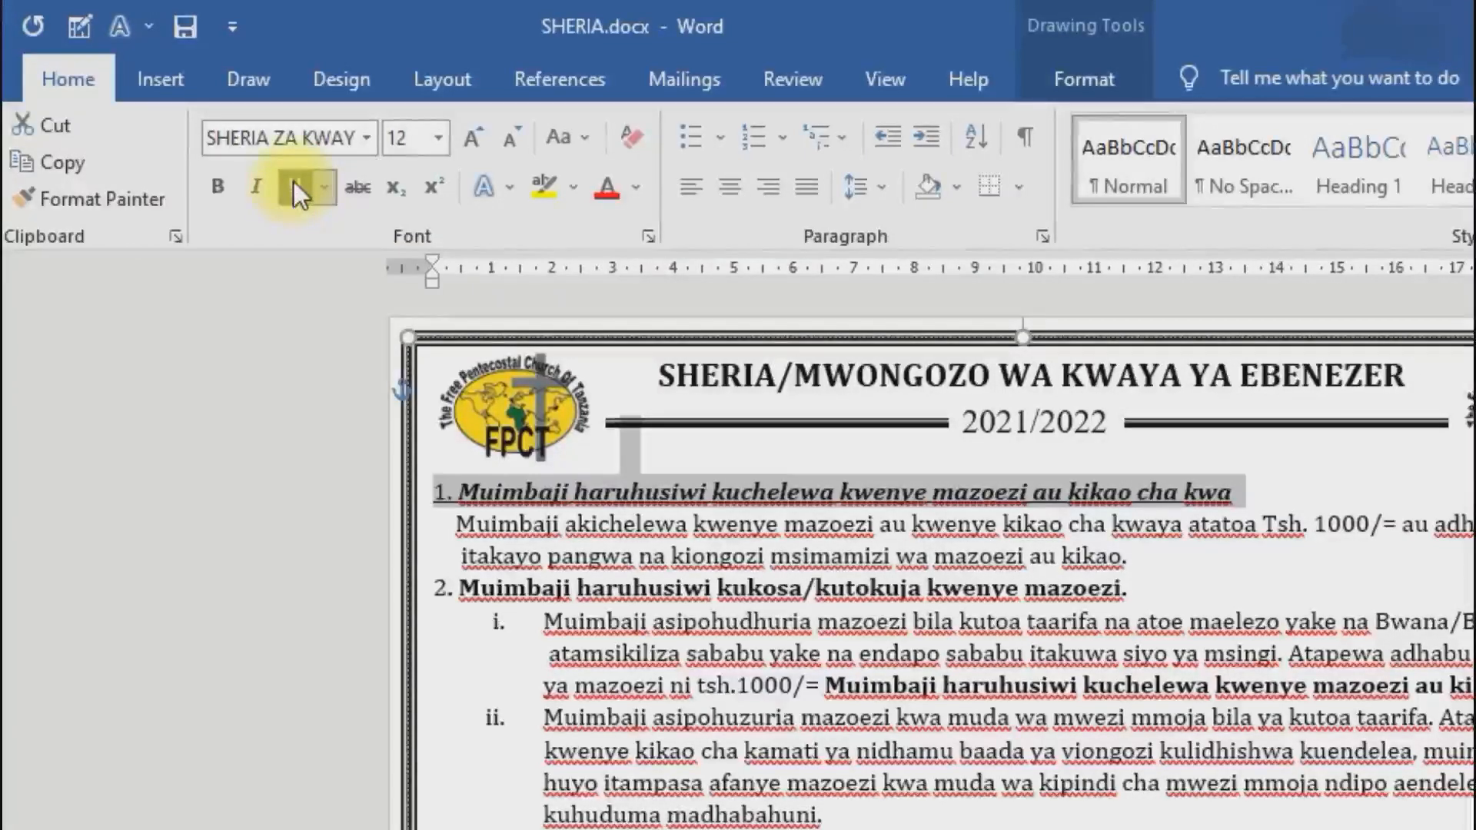
left_click(685, 491)
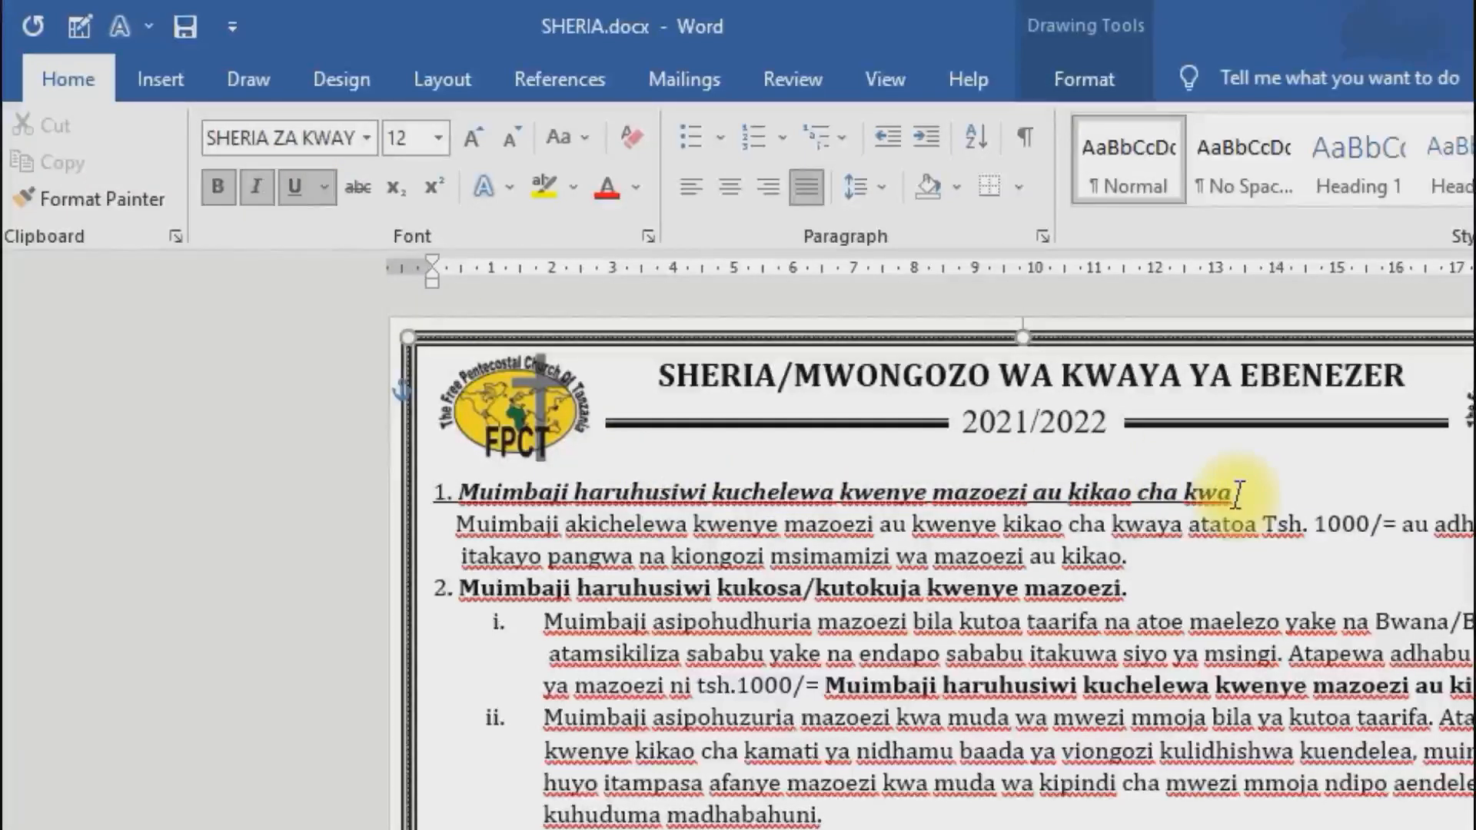
Remove the underline from the heading text of item 1.
left_click_drag(1242, 485, 467, 492)
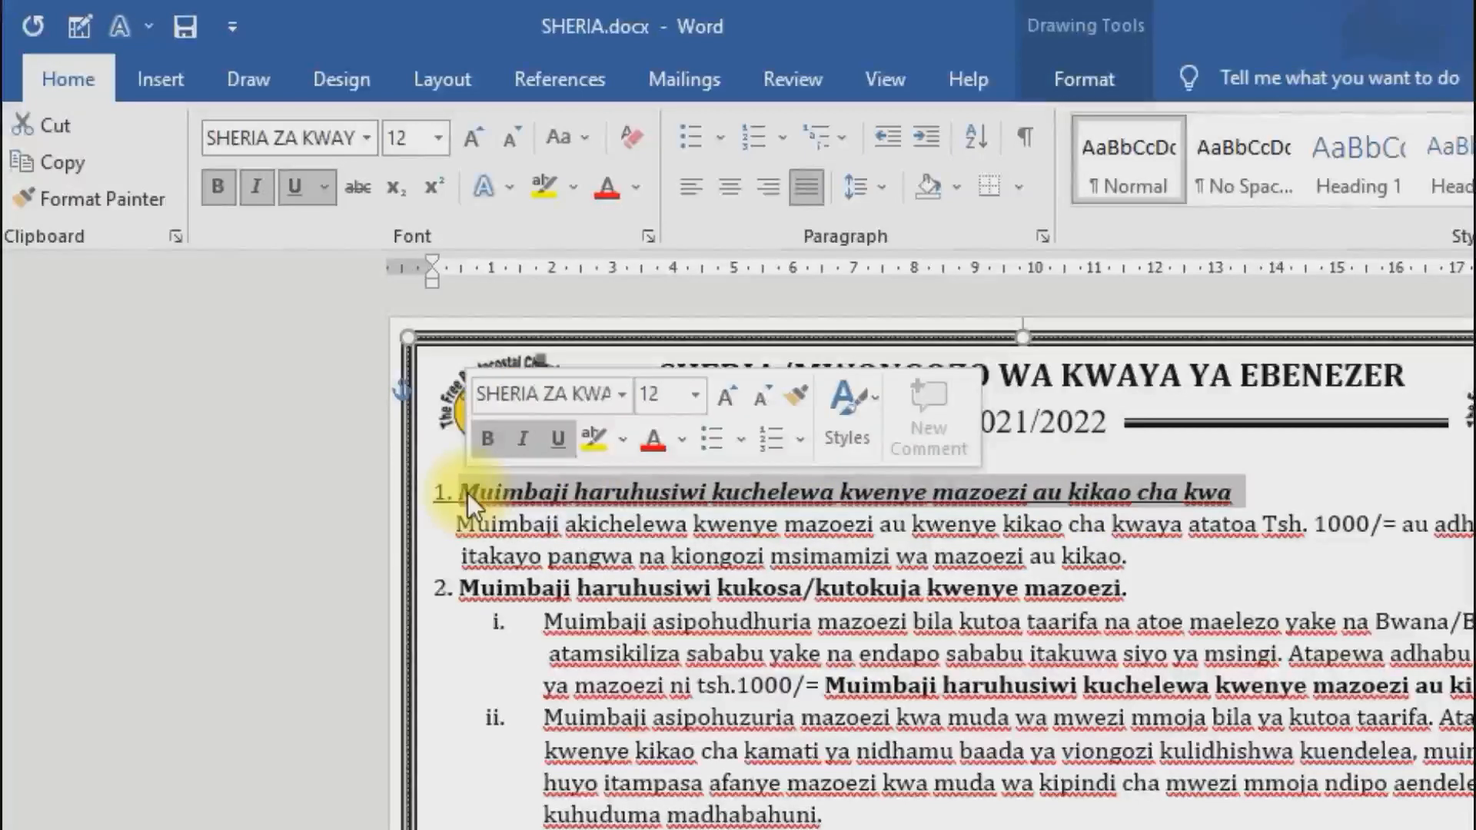
left_click(296, 193)
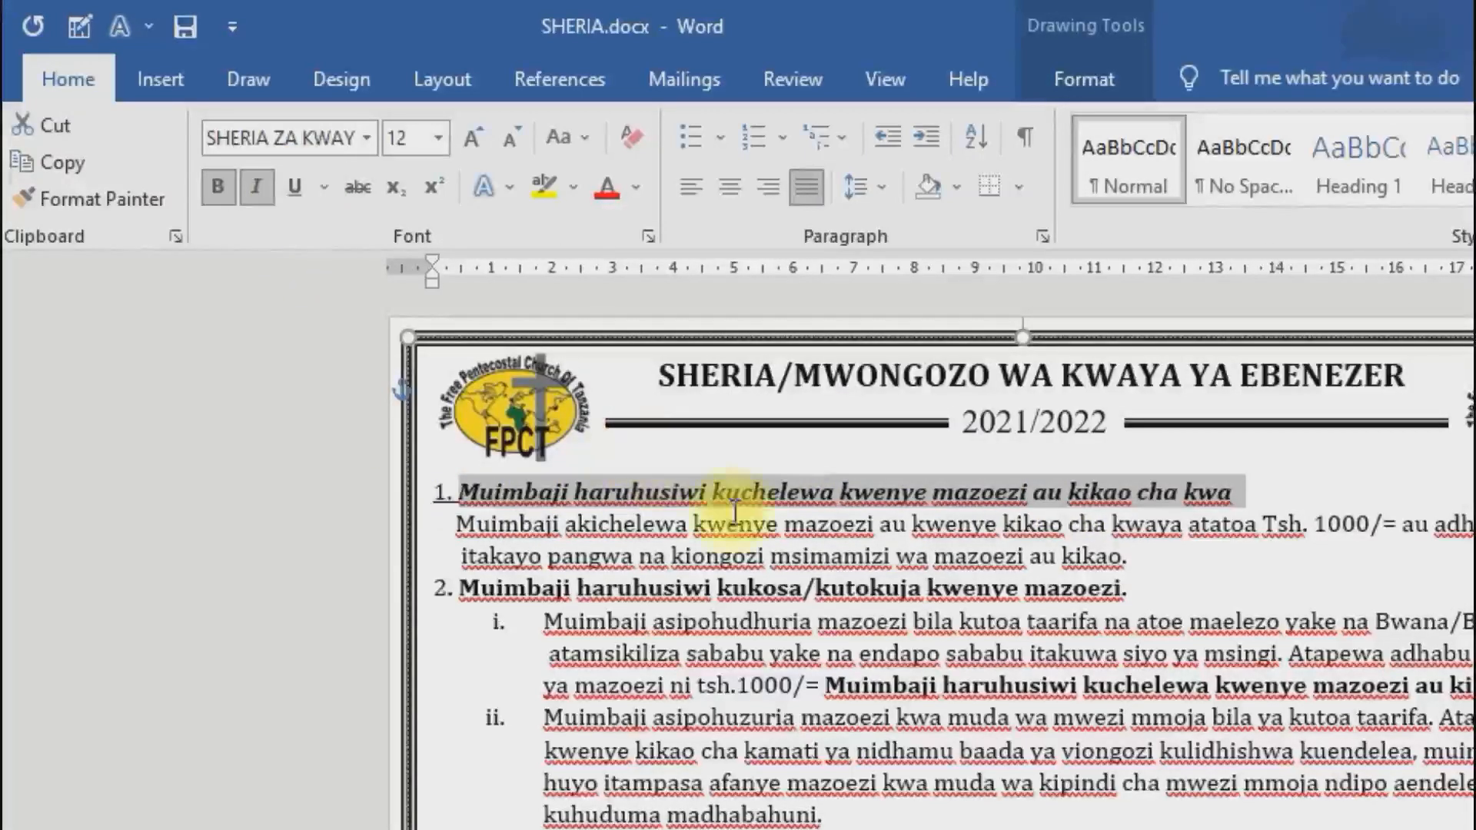
left_click(1006, 486)
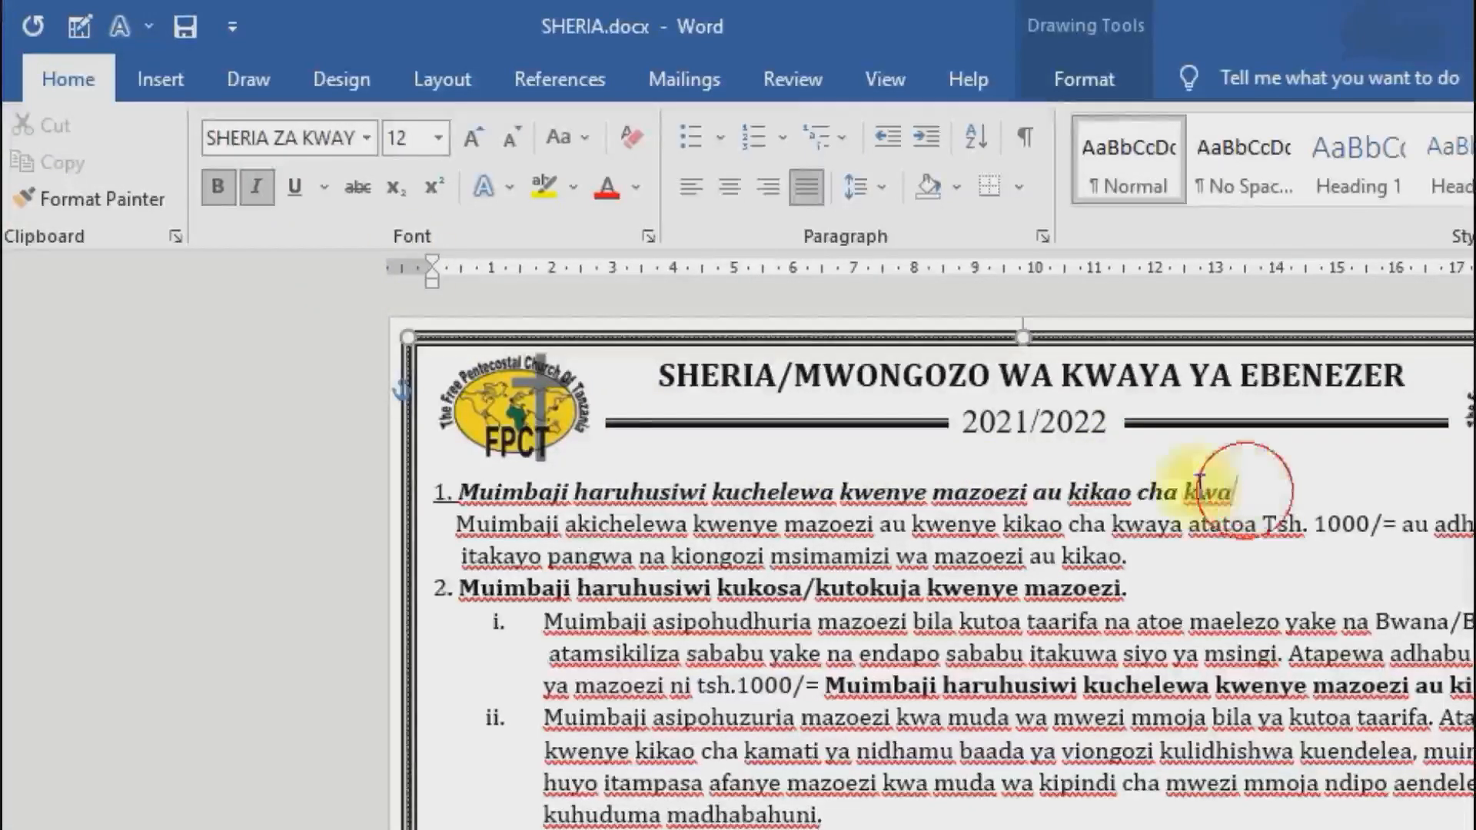
Remove italic and bold from the heading text of item 1.
triple_click(1299, 493)
left_click_drag(557, 473, 462, 492)
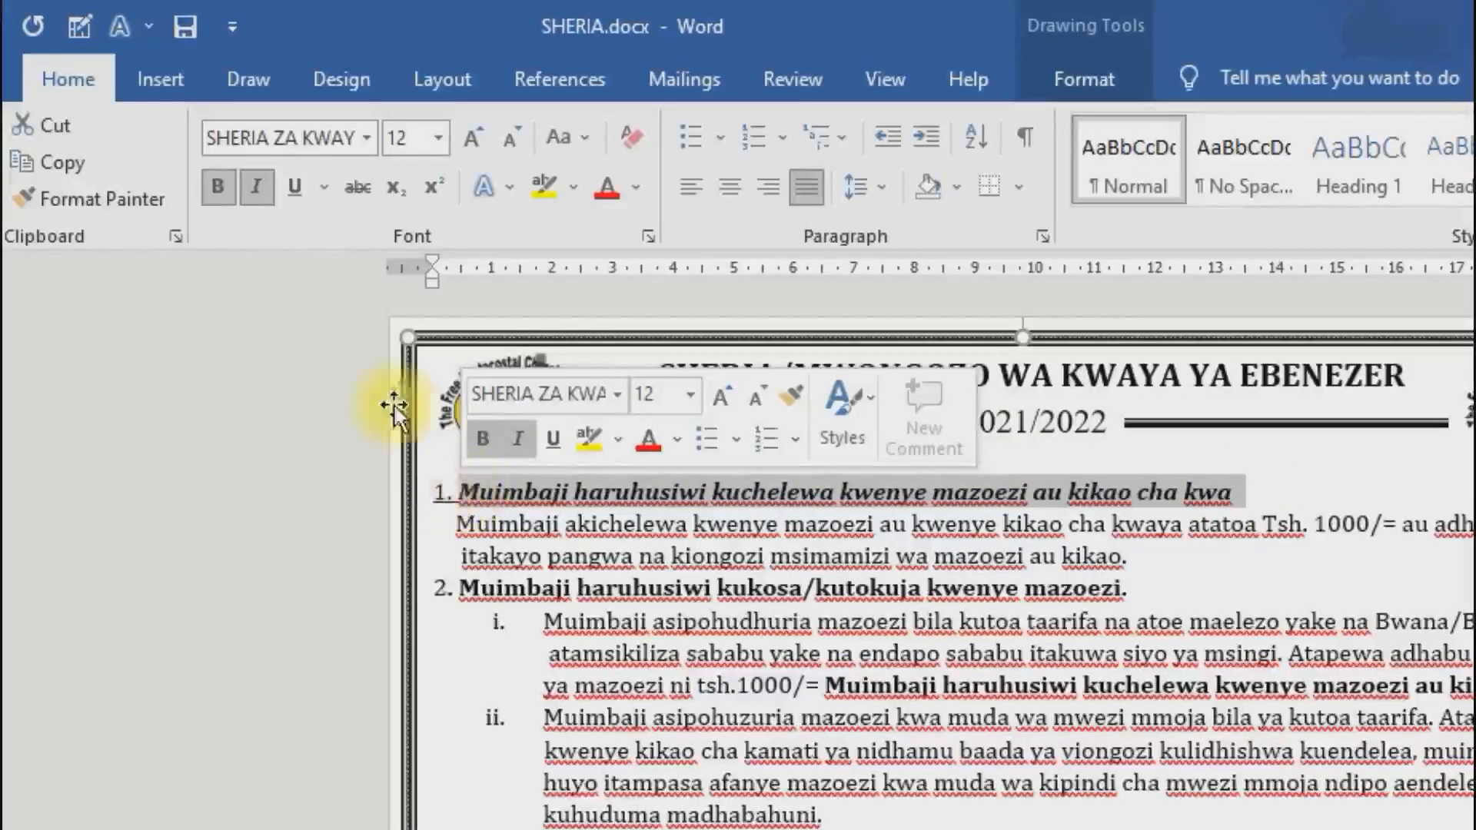
left_click(257, 188)
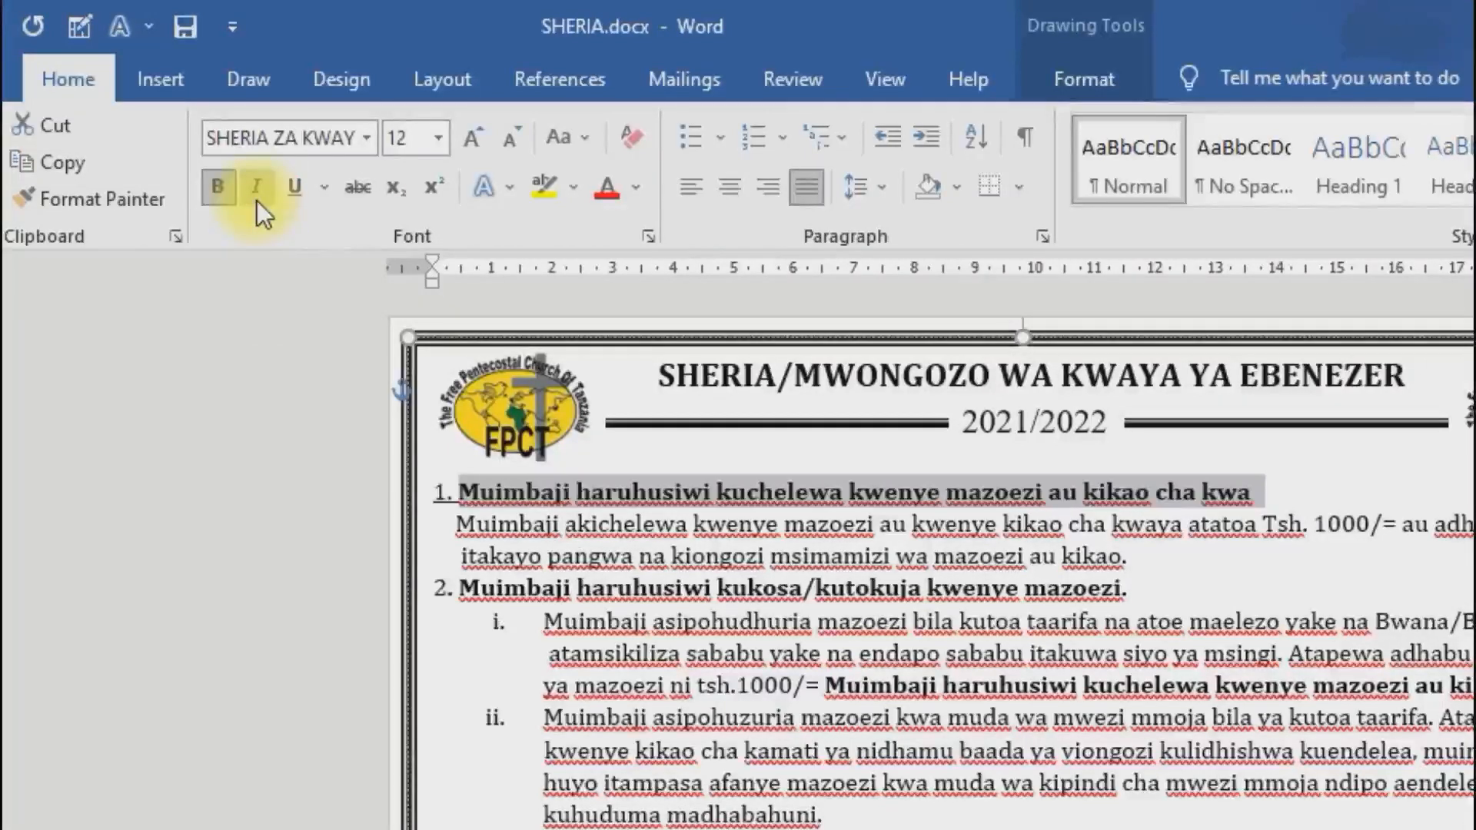
left_click(218, 188)
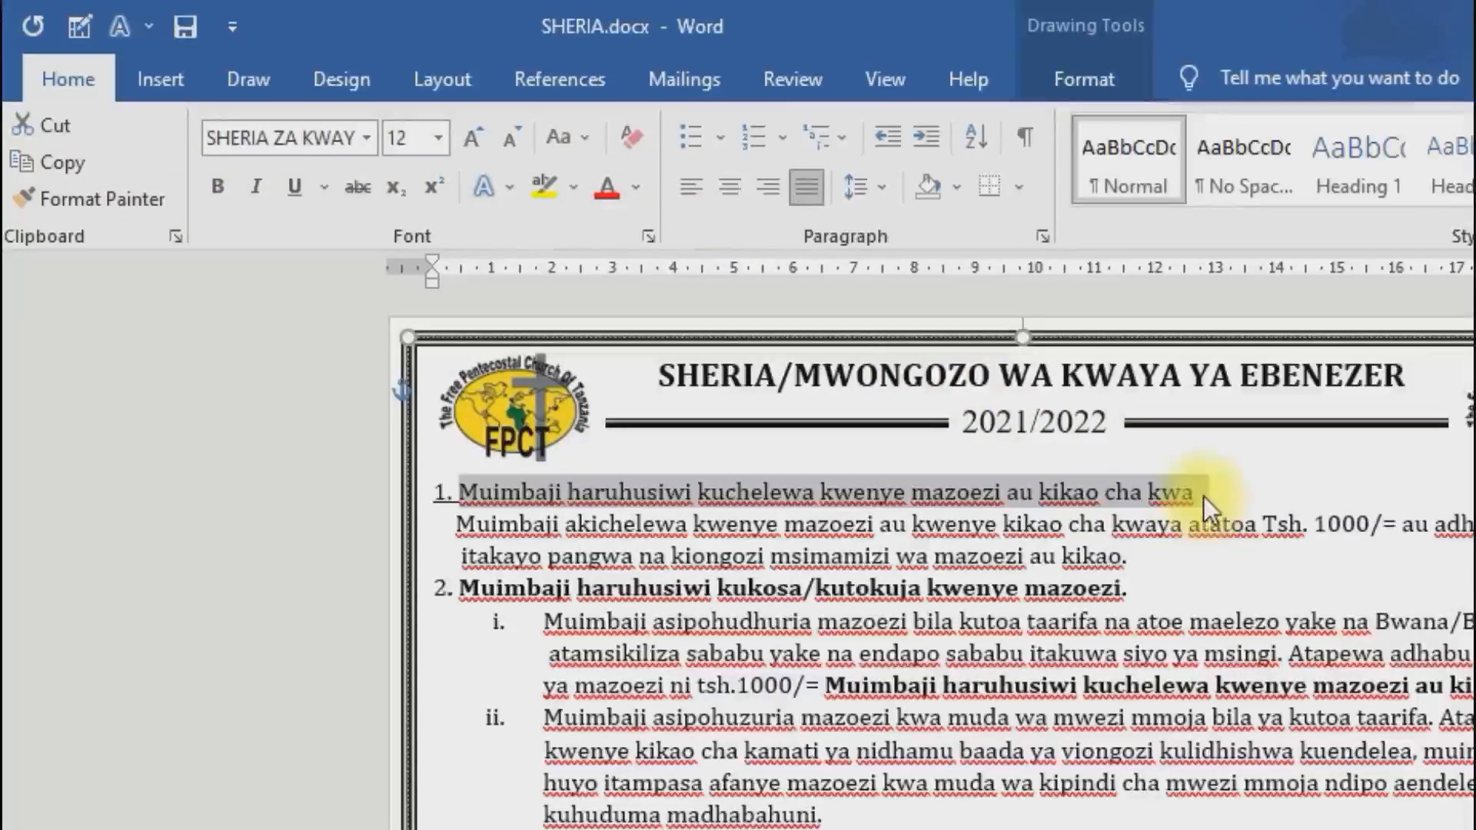
left_click(1109, 493)
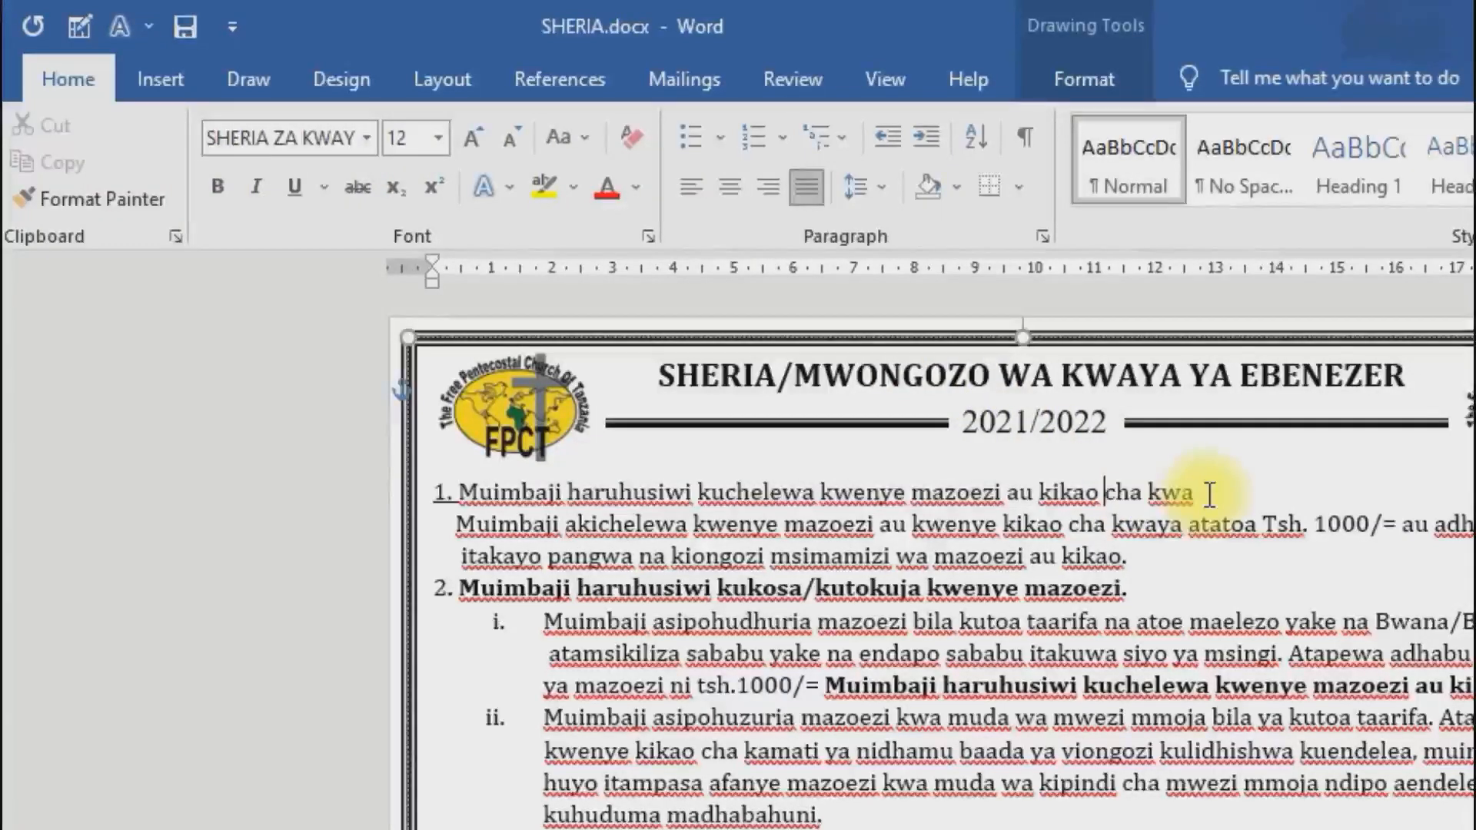
Select the heading text of item 1, view the list of available fonts, and close it without choosing one.
left_click(1196, 492)
left_click_drag(1197, 492, 456, 491)
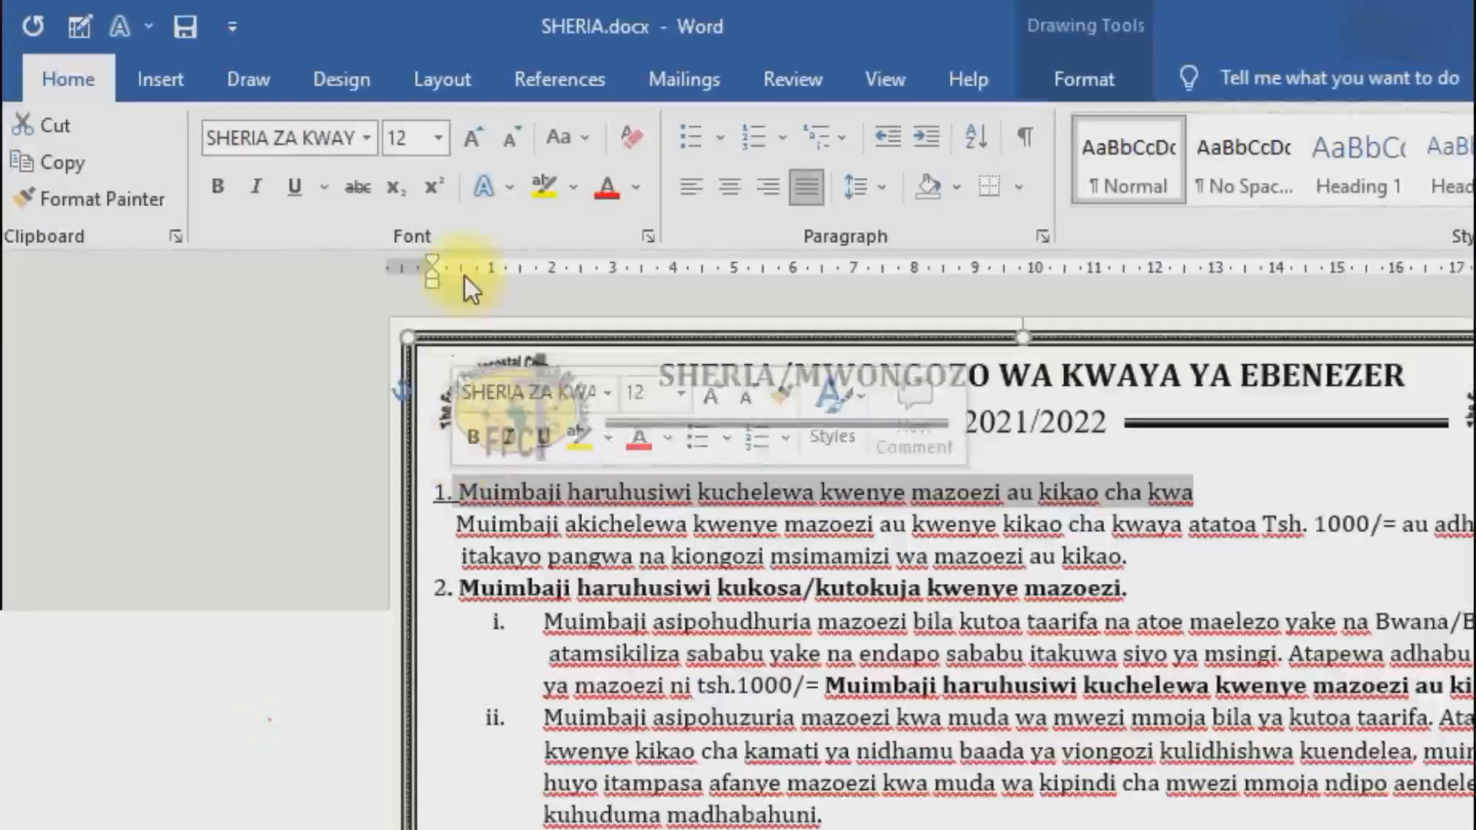
left_click(372, 131)
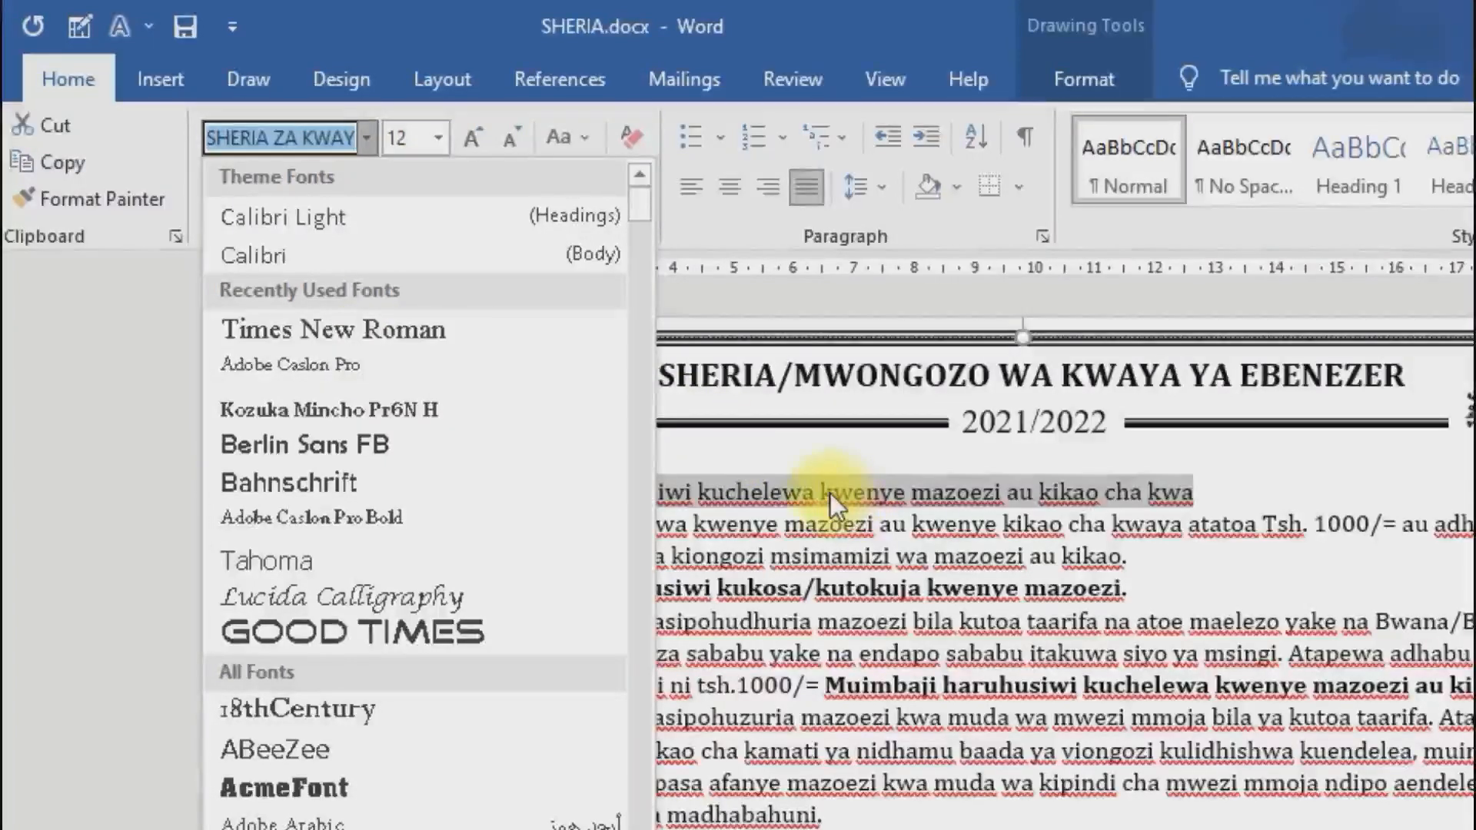
left_click(765, 294)
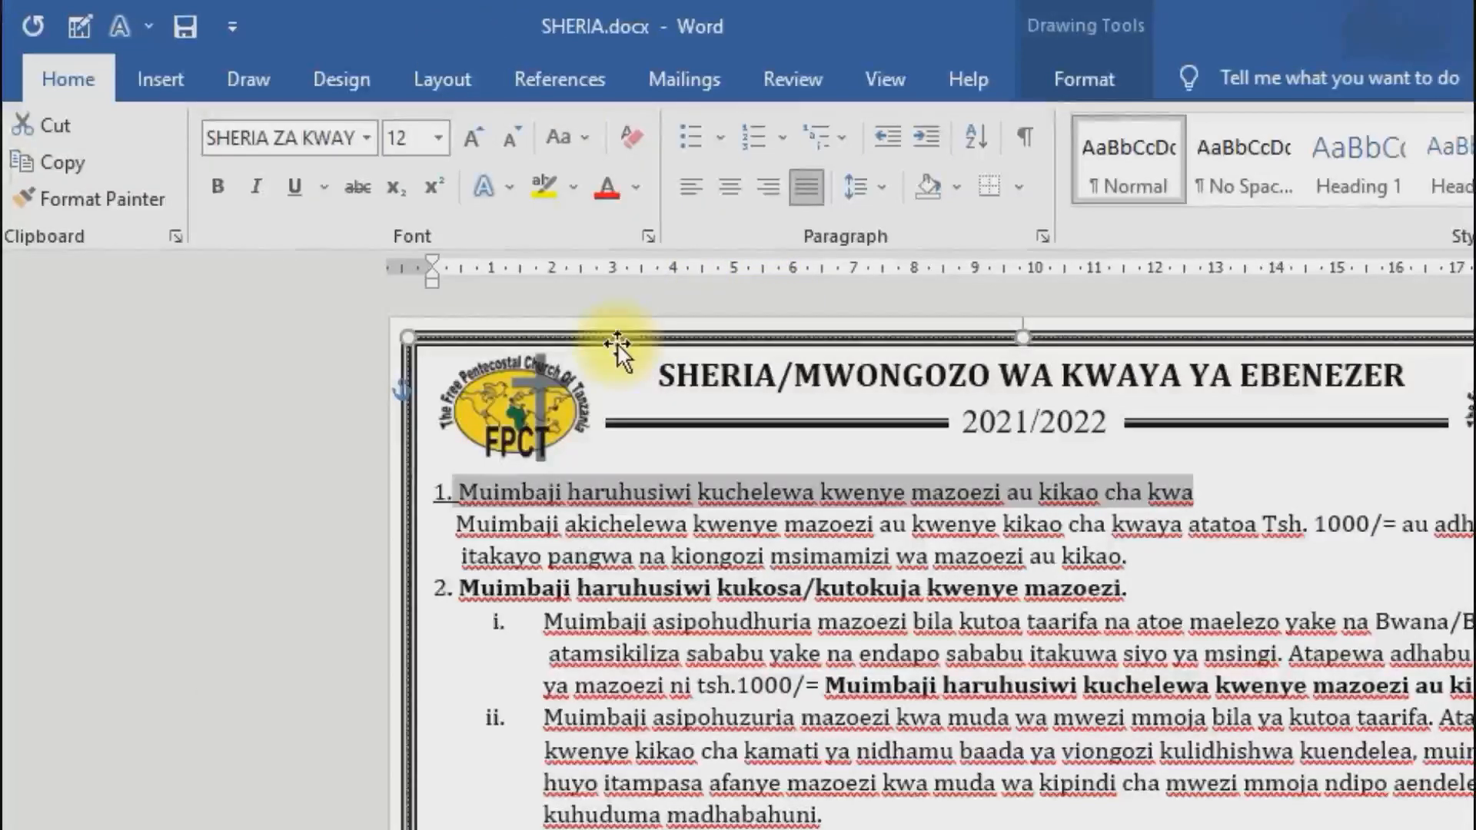
Increase the font size of item 1's selected heading text in increments up to 87.
left_click(441, 137)
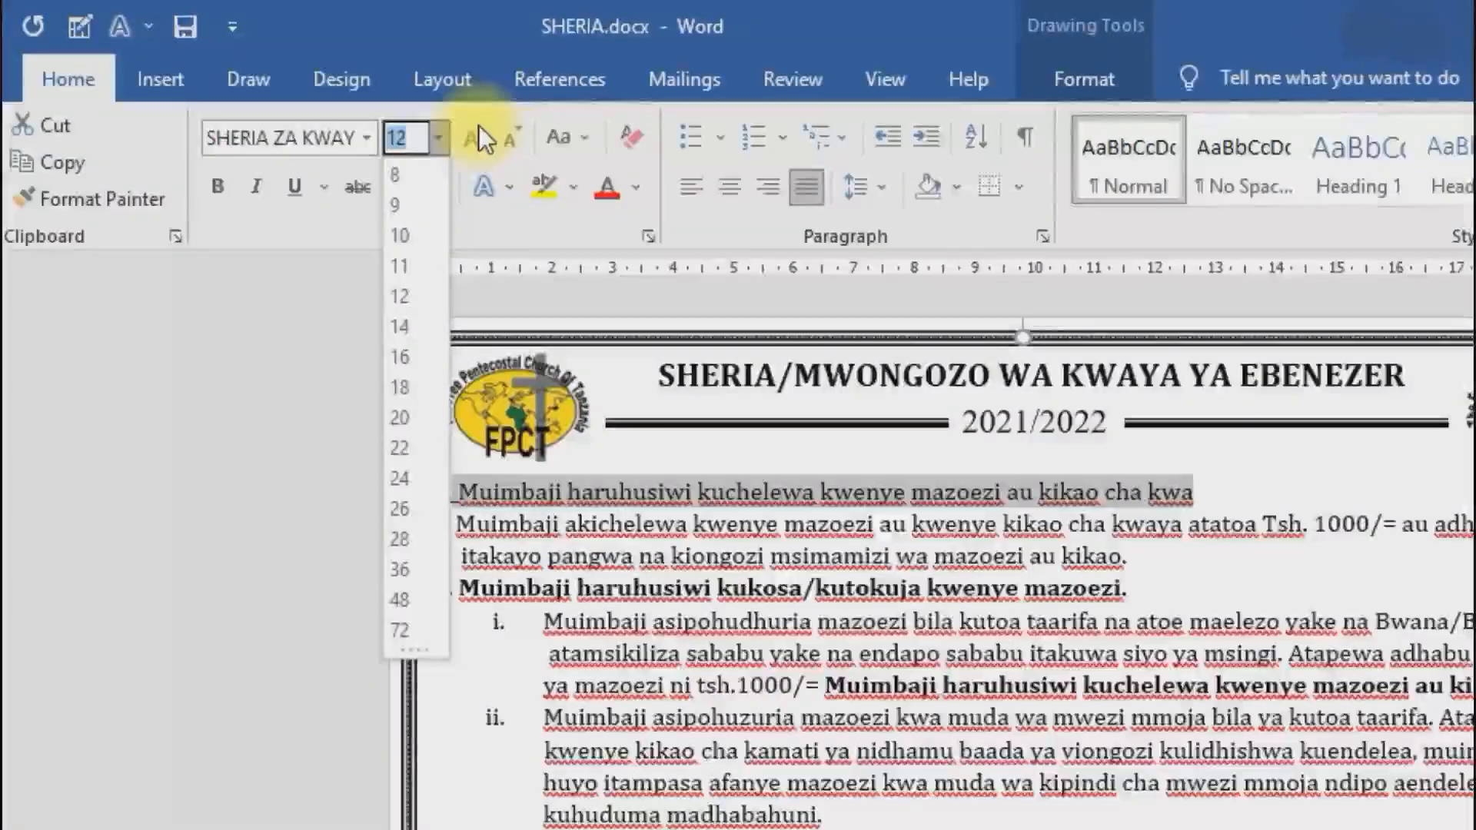
left_click(479, 138)
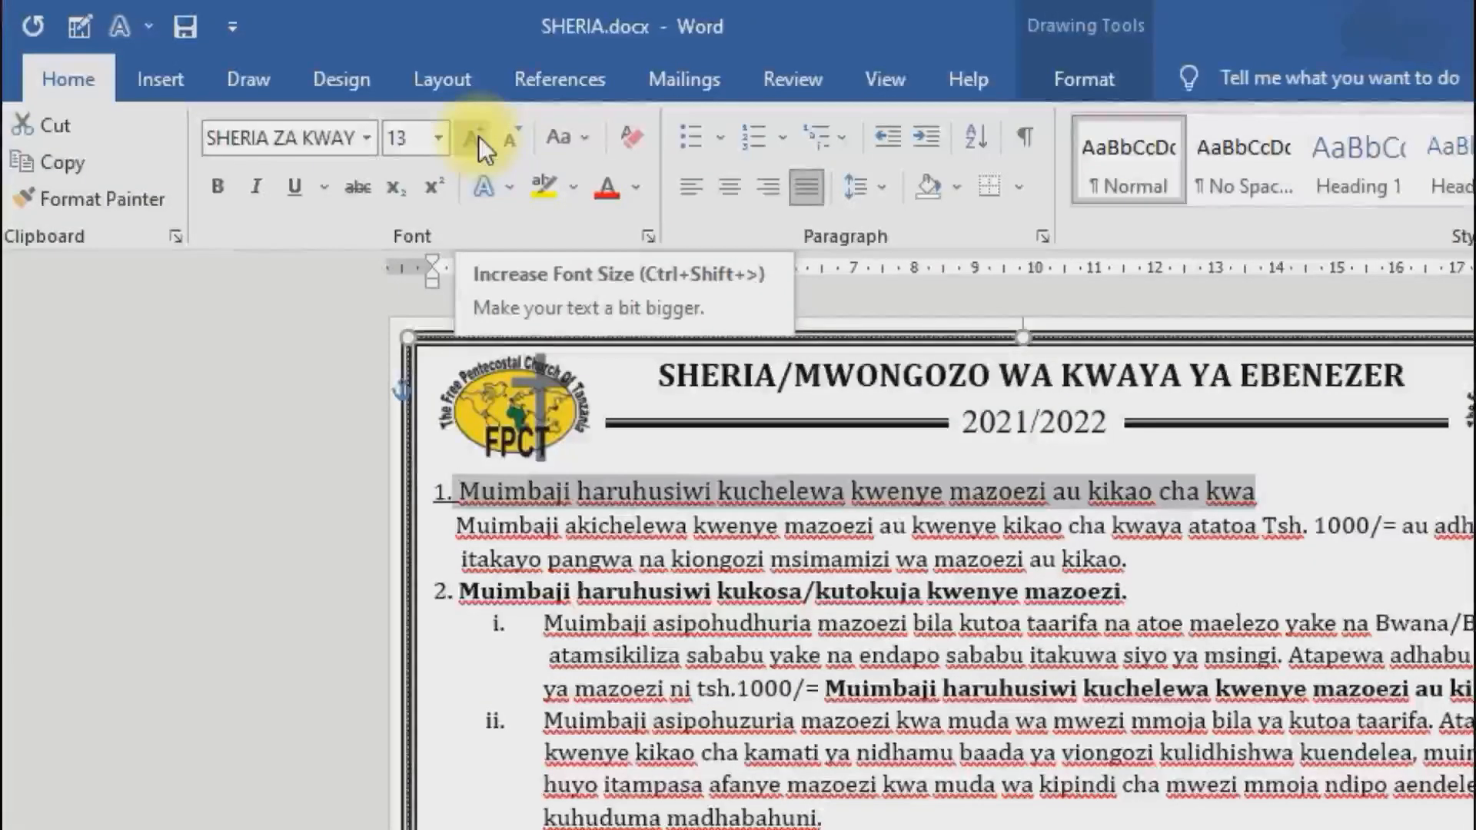
left_click(479, 137)
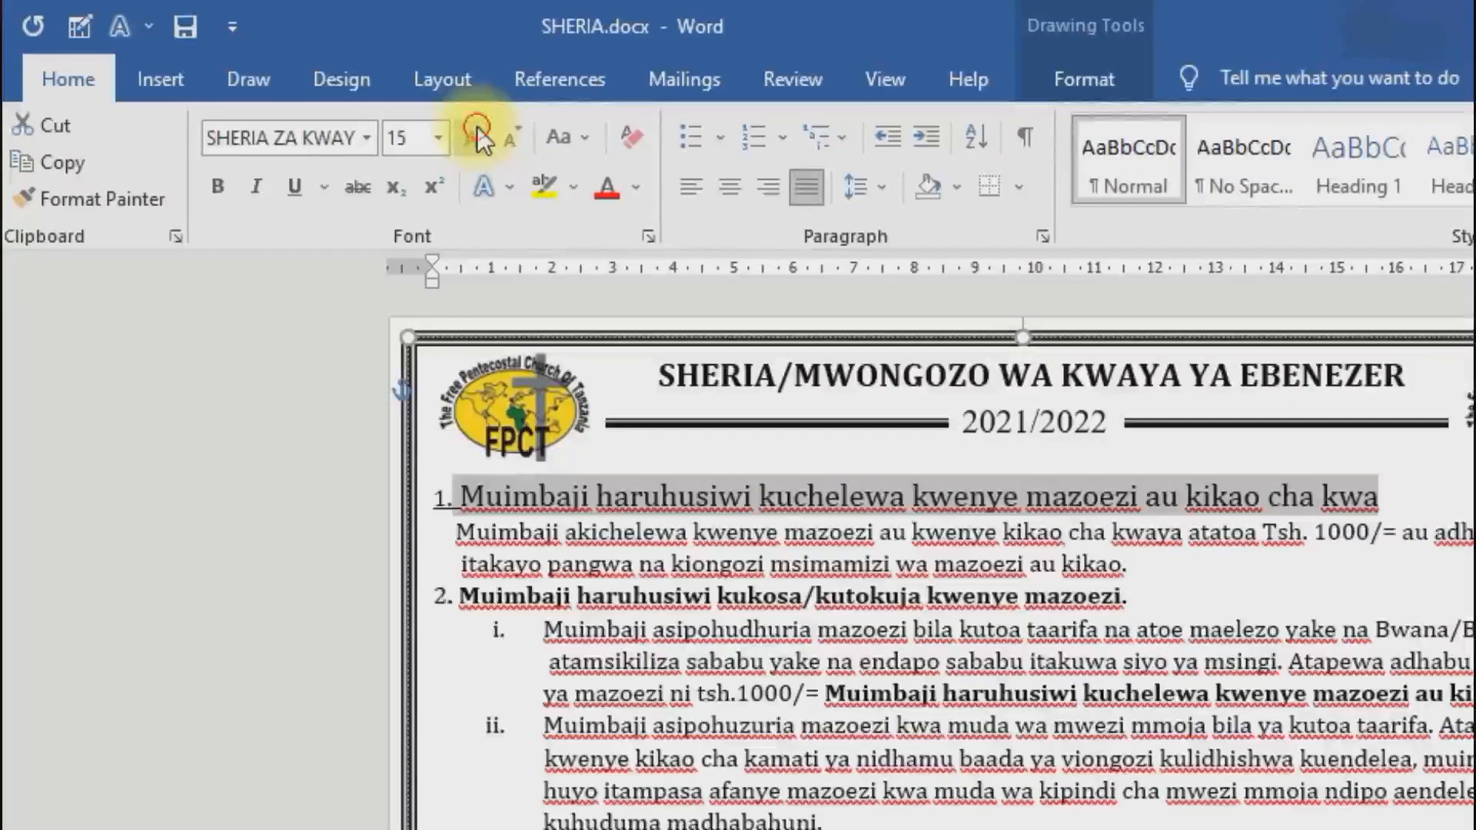
left_click(478, 138)
left_click(479, 137)
left_click(478, 137)
left_click(479, 138)
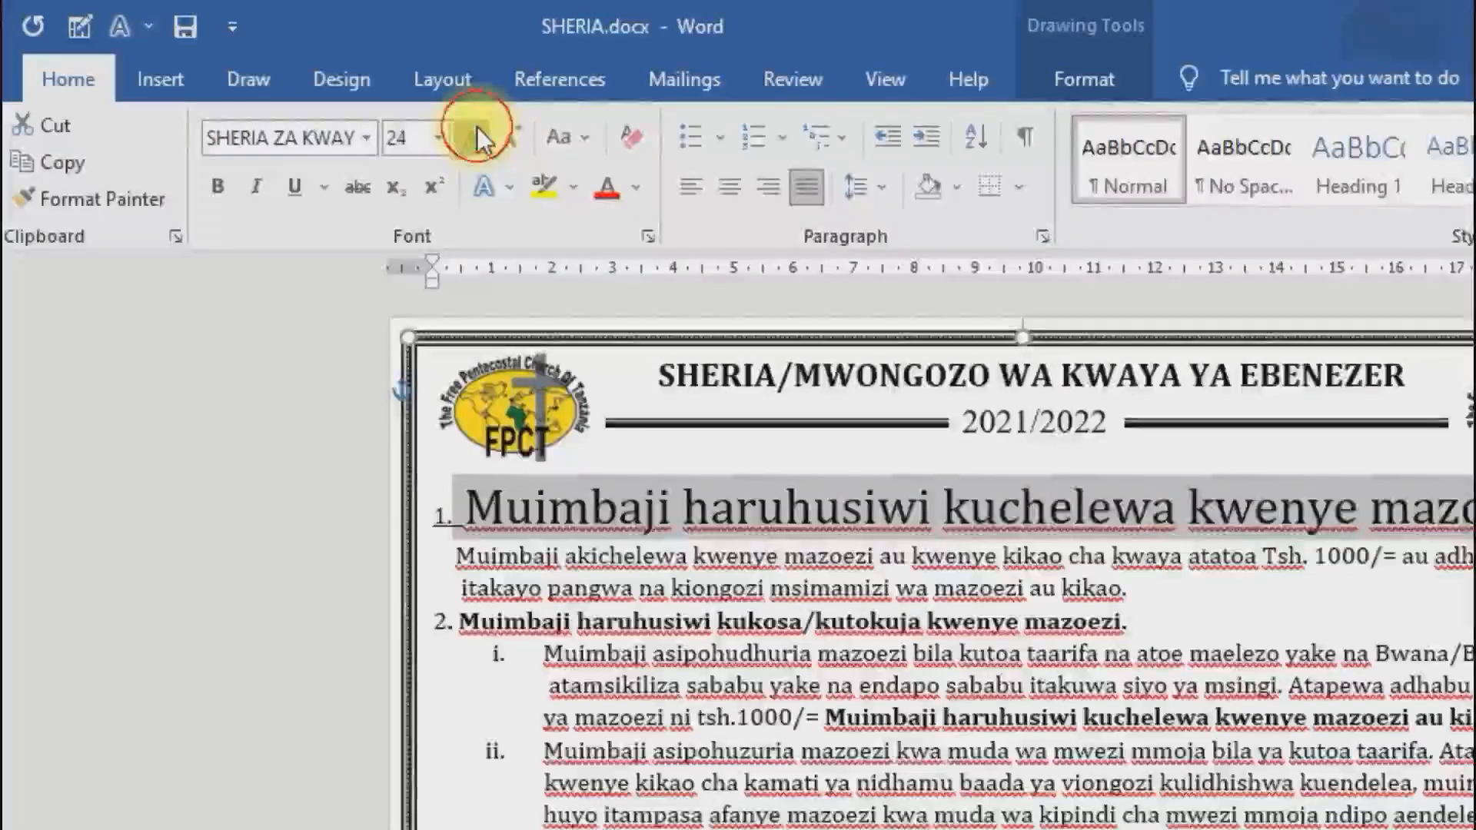
left_click(478, 137)
left_click(479, 138)
left_click(478, 137)
left_click(478, 137)
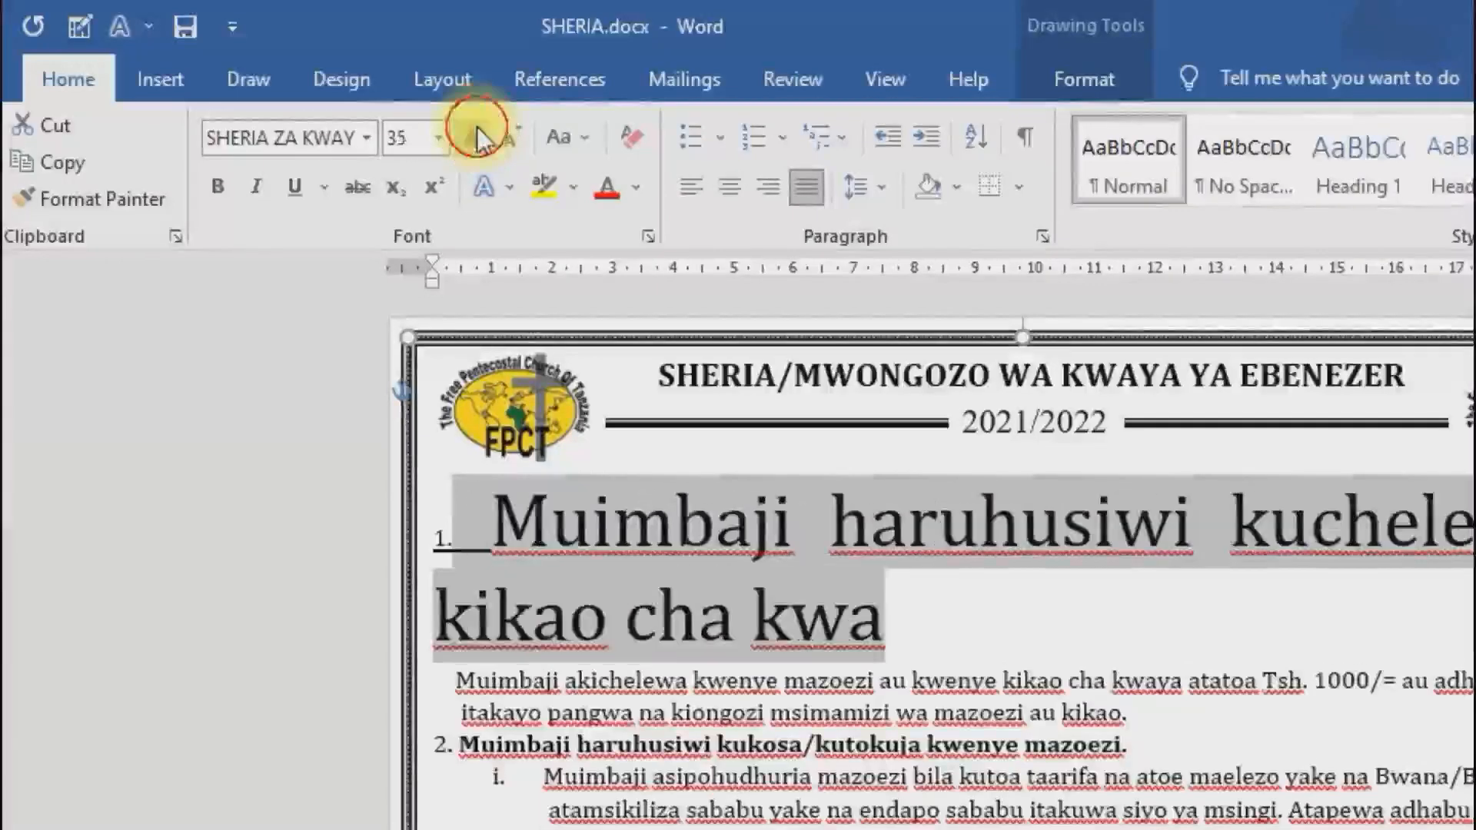
left_click(479, 138)
left_click(479, 137)
left_click(479, 137)
left_click(479, 137)
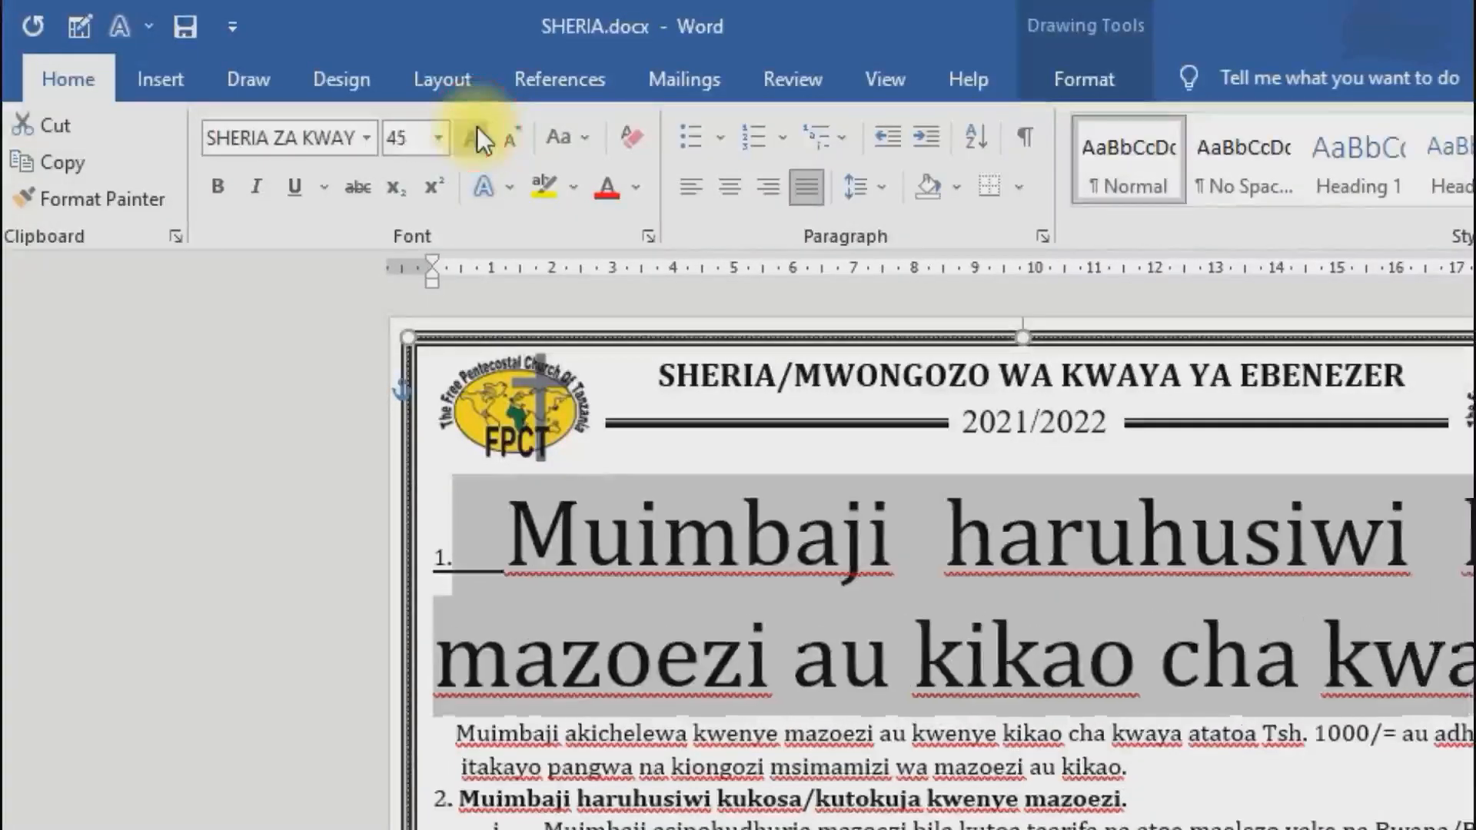
left_click(479, 137)
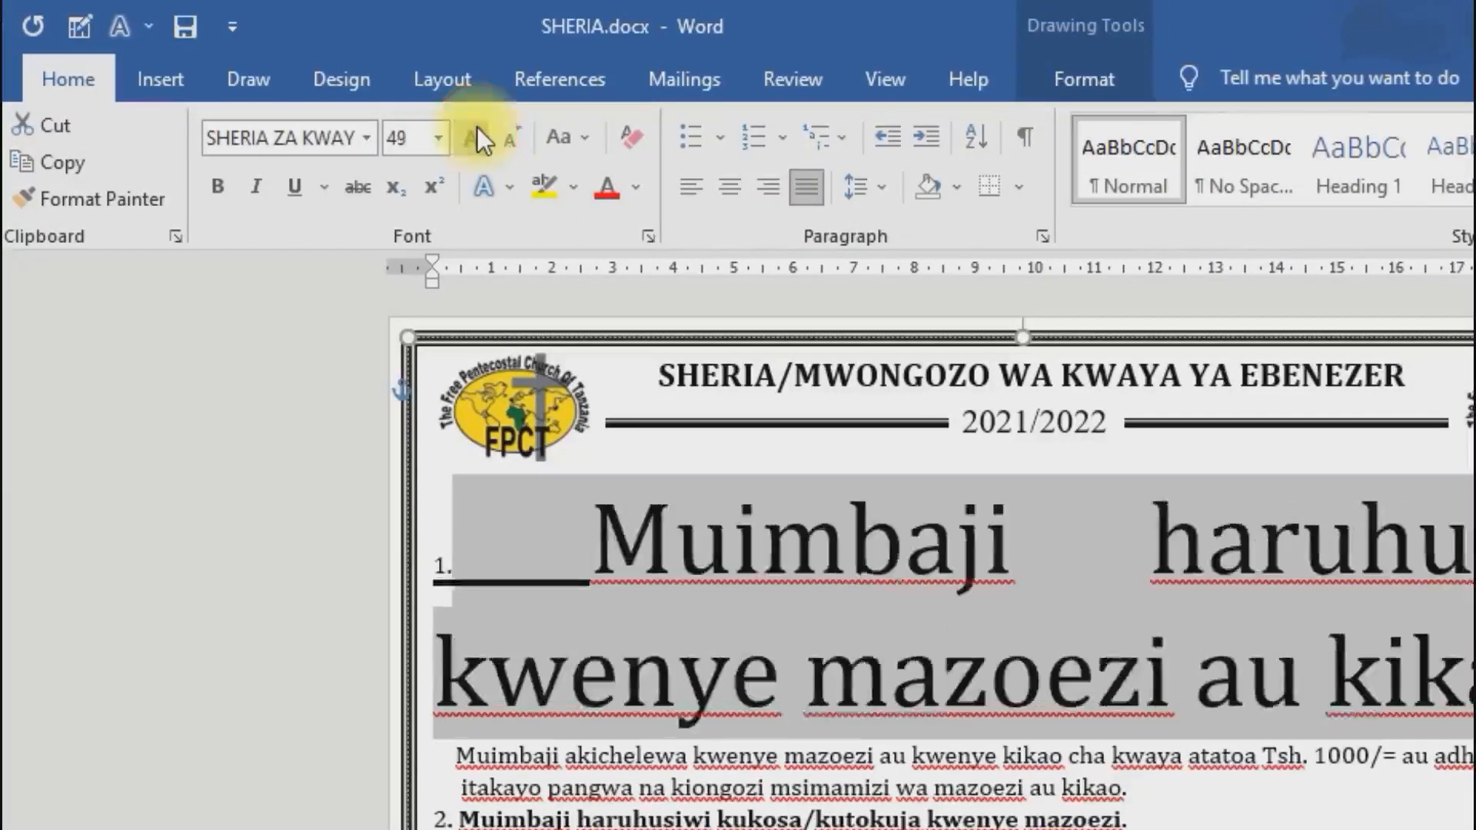
left_click(479, 138)
left_click(476, 129)
left_click(476, 129)
left_click(477, 129)
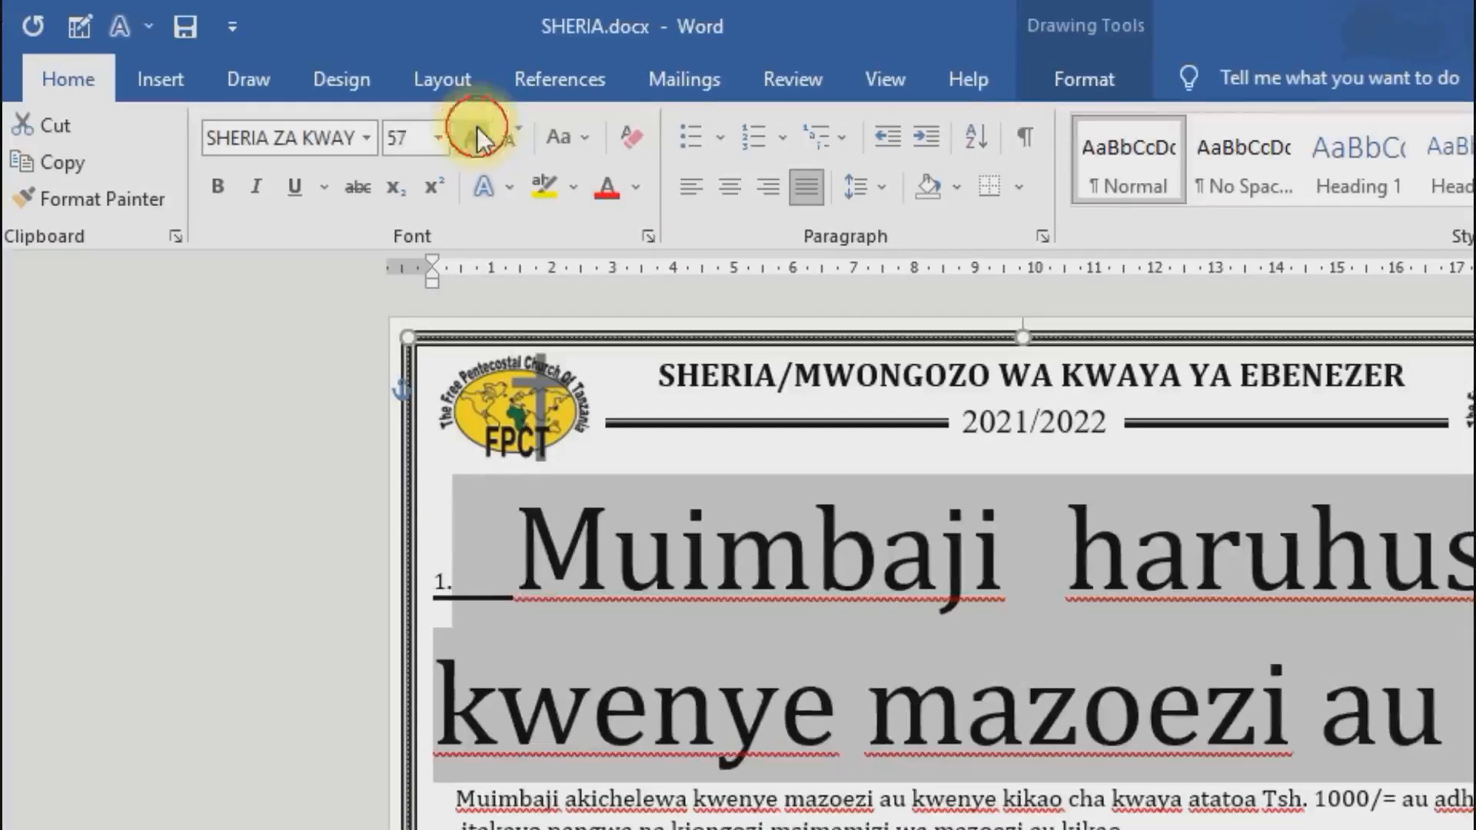
left_click(477, 129)
left_click(476, 130)
left_click(476, 130)
left_click(476, 131)
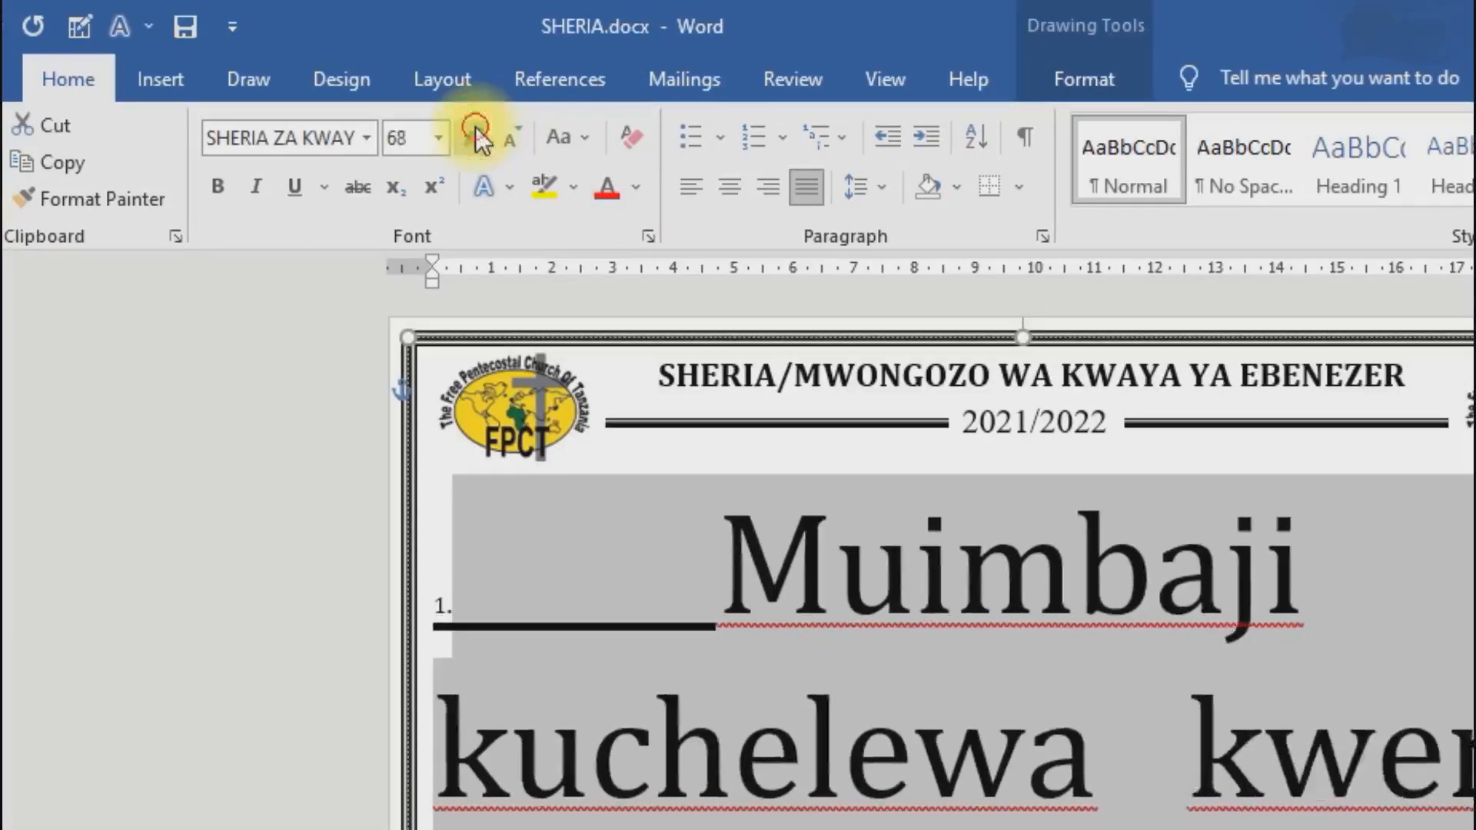
left_click(477, 130)
left_click(476, 133)
left_click(476, 132)
left_click(476, 133)
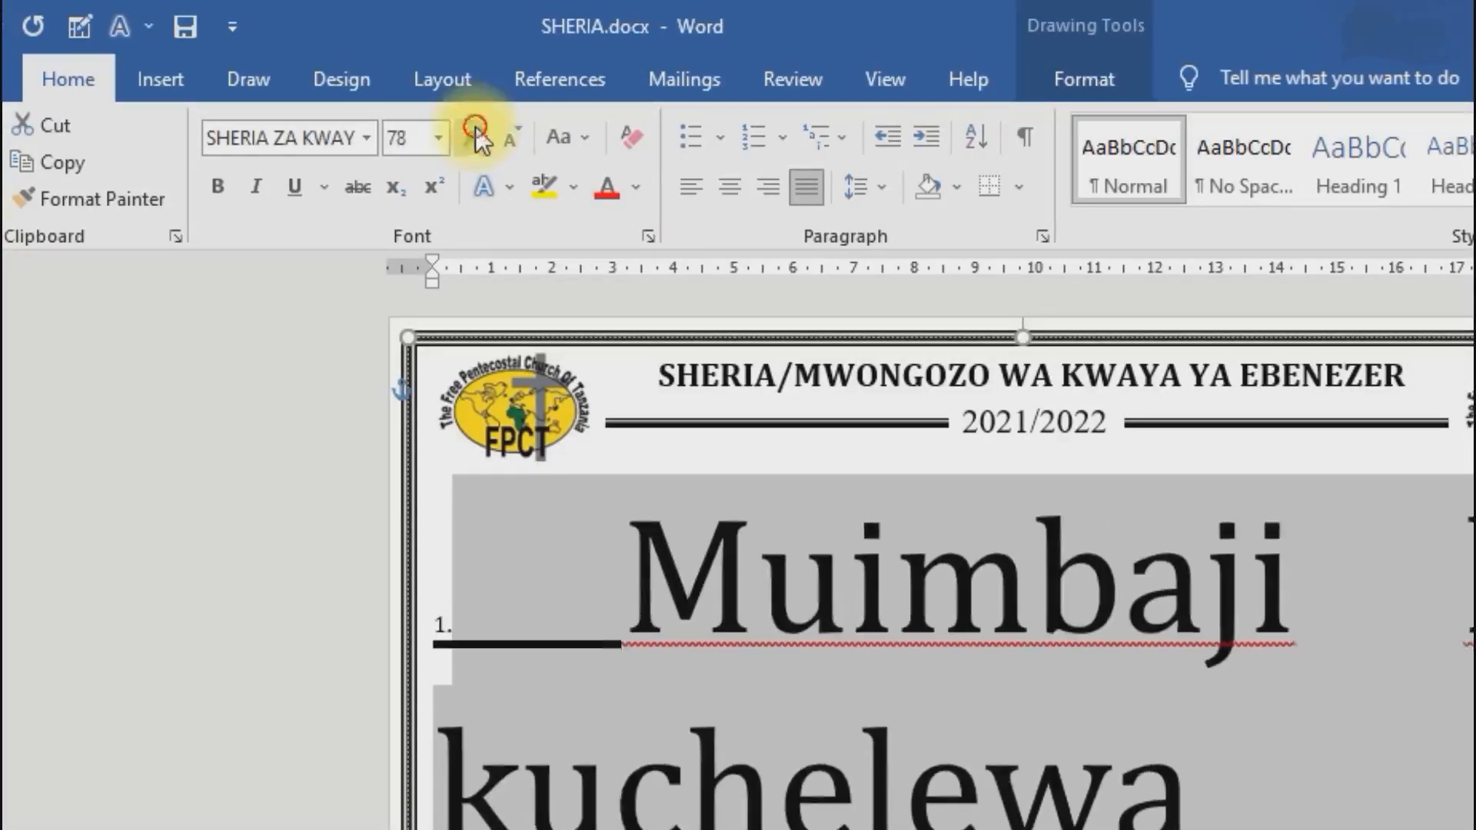
left_click(476, 133)
left_click(476, 131)
left_click(477, 130)
left_click(477, 130)
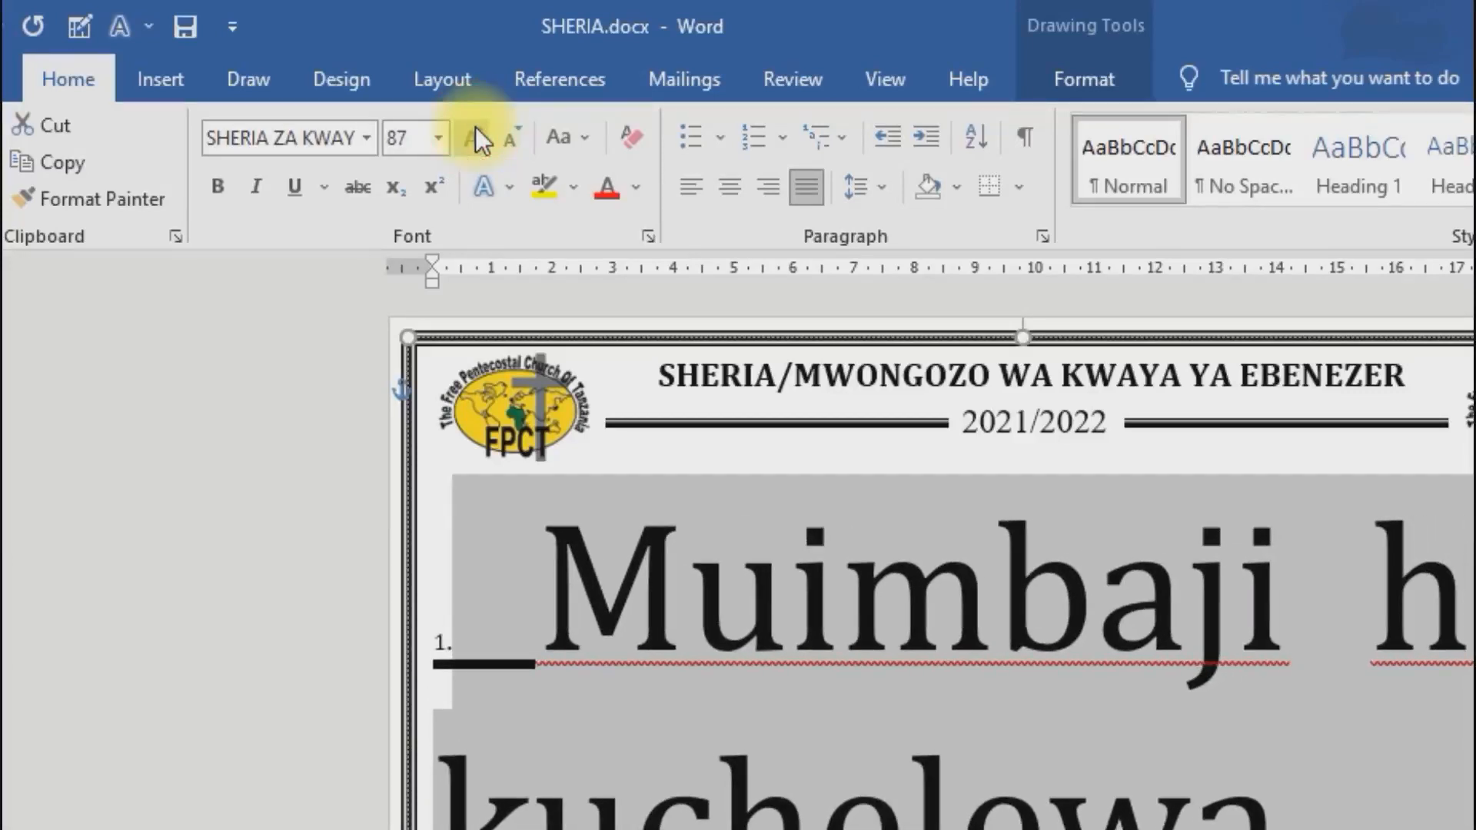
Decrease the font size of item 1's heading text in increments down to 34.
left_click(518, 131)
left_click(518, 129)
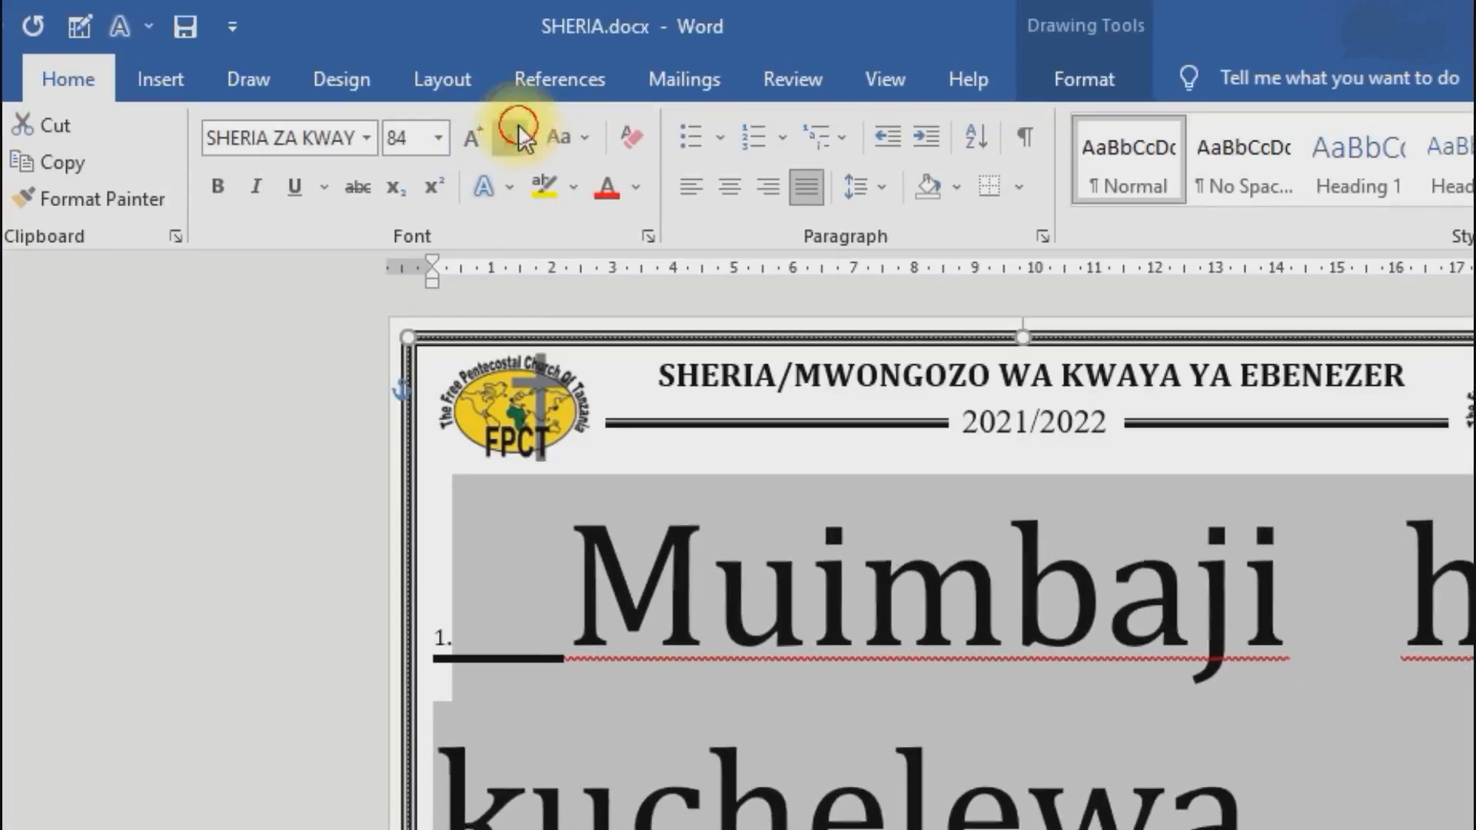
left_click(518, 131)
left_click(518, 130)
left_click(518, 131)
left_click(518, 131)
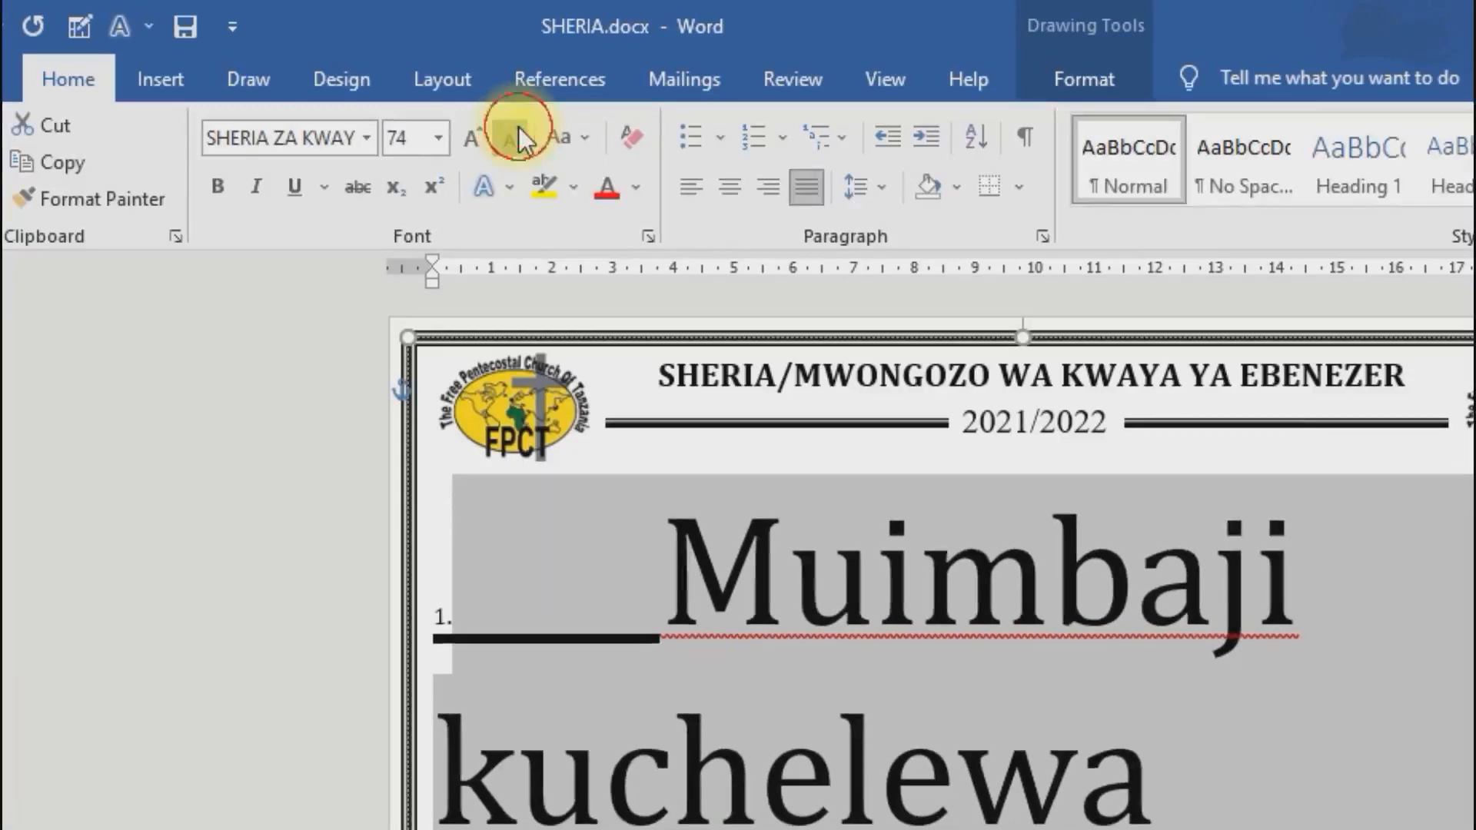
left_click(518, 131)
left_click(518, 131)
left_click(518, 131)
left_click(518, 131)
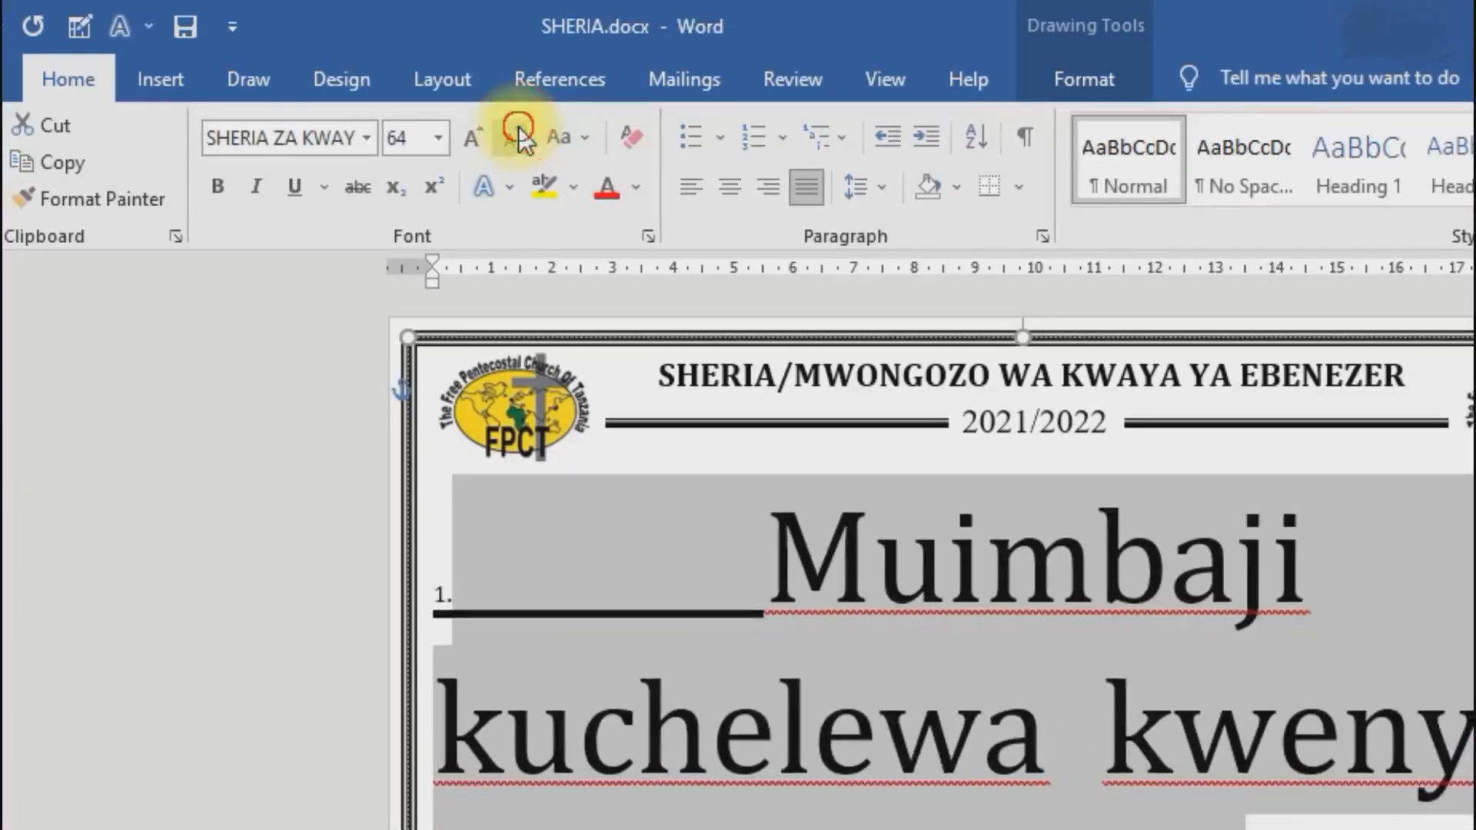
left_click(518, 131)
left_click(517, 131)
left_click(518, 130)
left_click(518, 131)
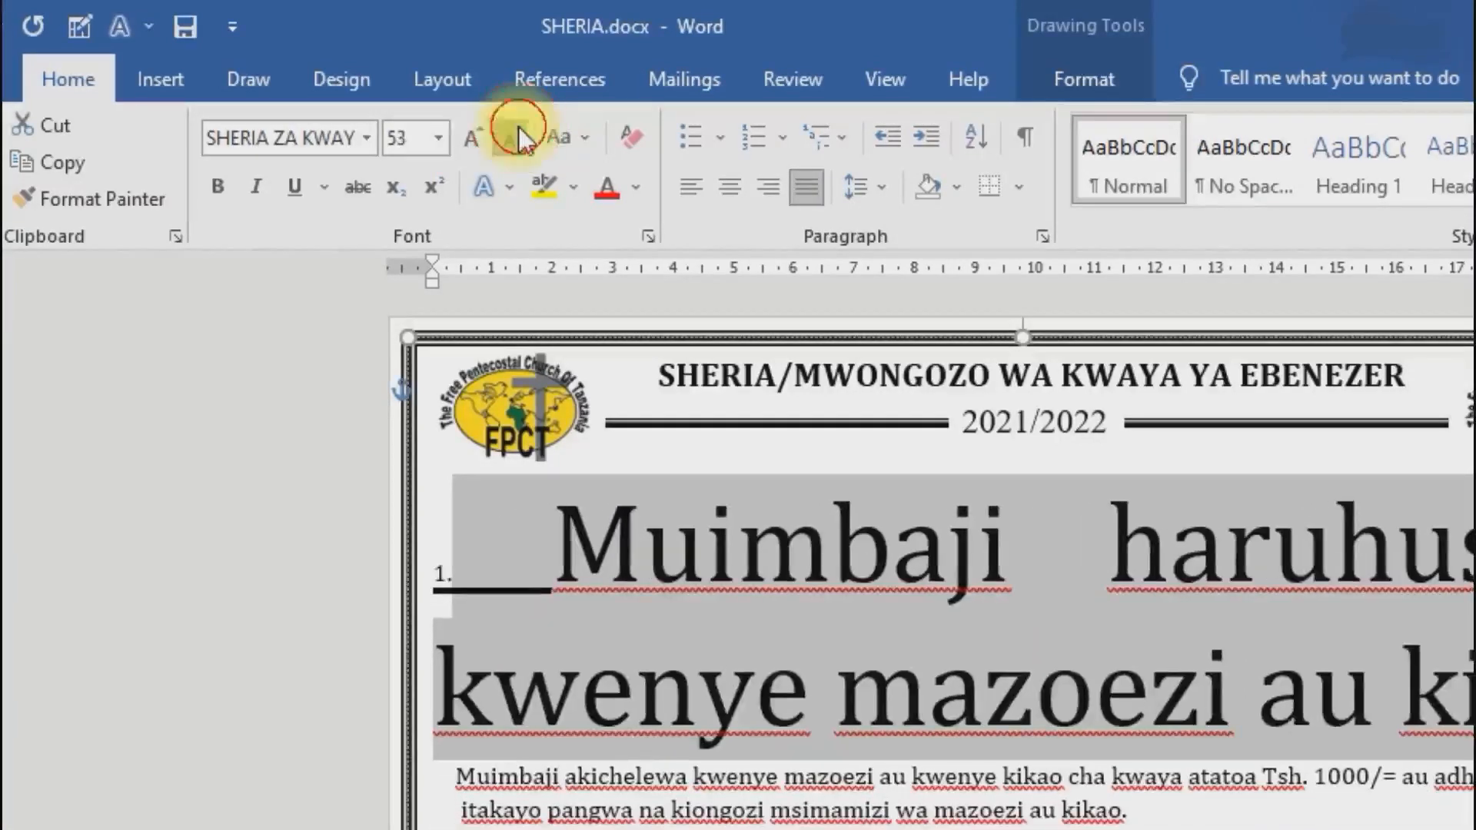
left_click(517, 130)
left_click(518, 131)
left_click(518, 130)
left_click(518, 131)
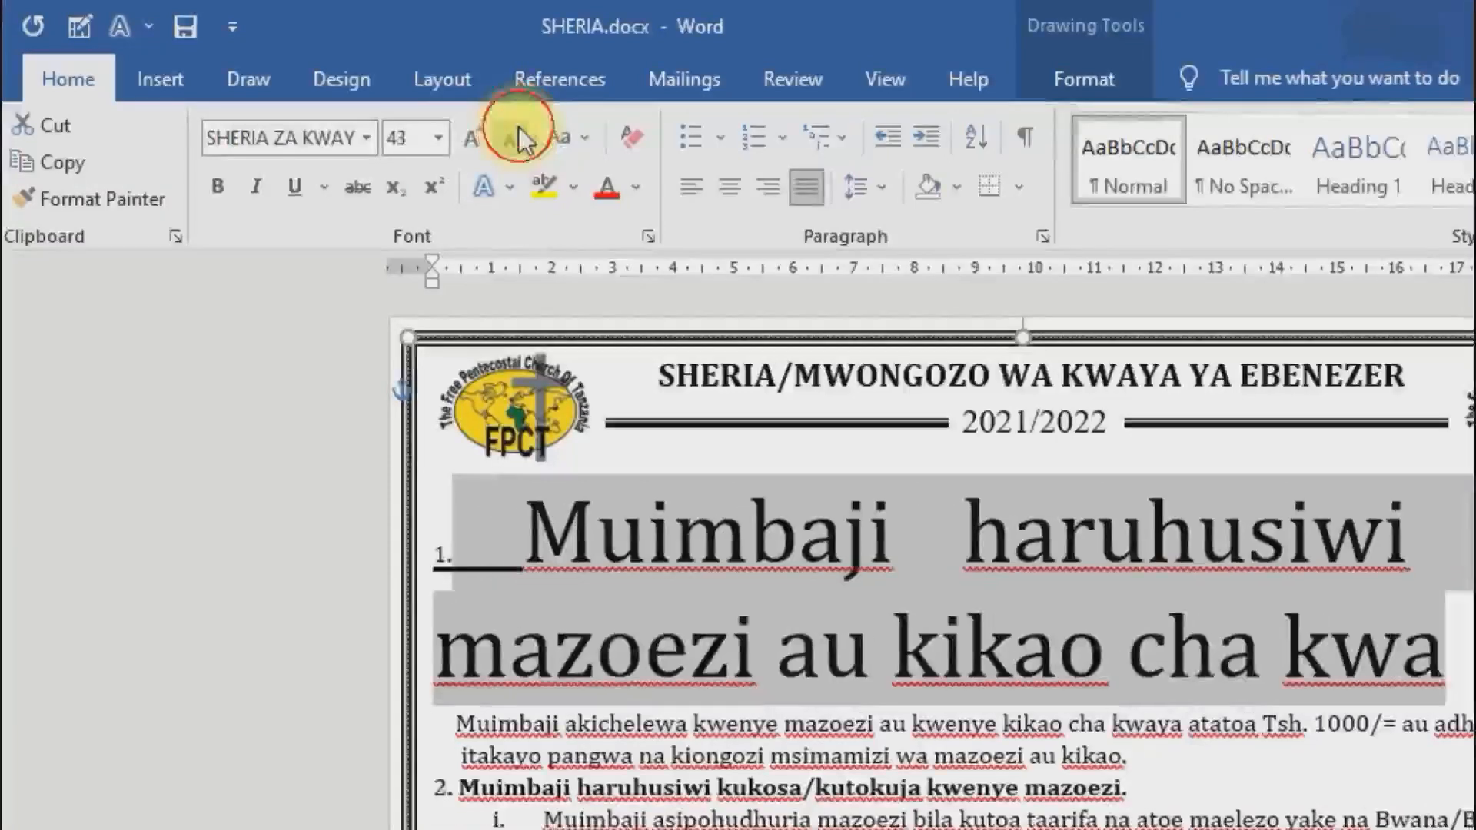
left_click(517, 131)
left_click(518, 130)
left_click(518, 129)
left_click(517, 129)
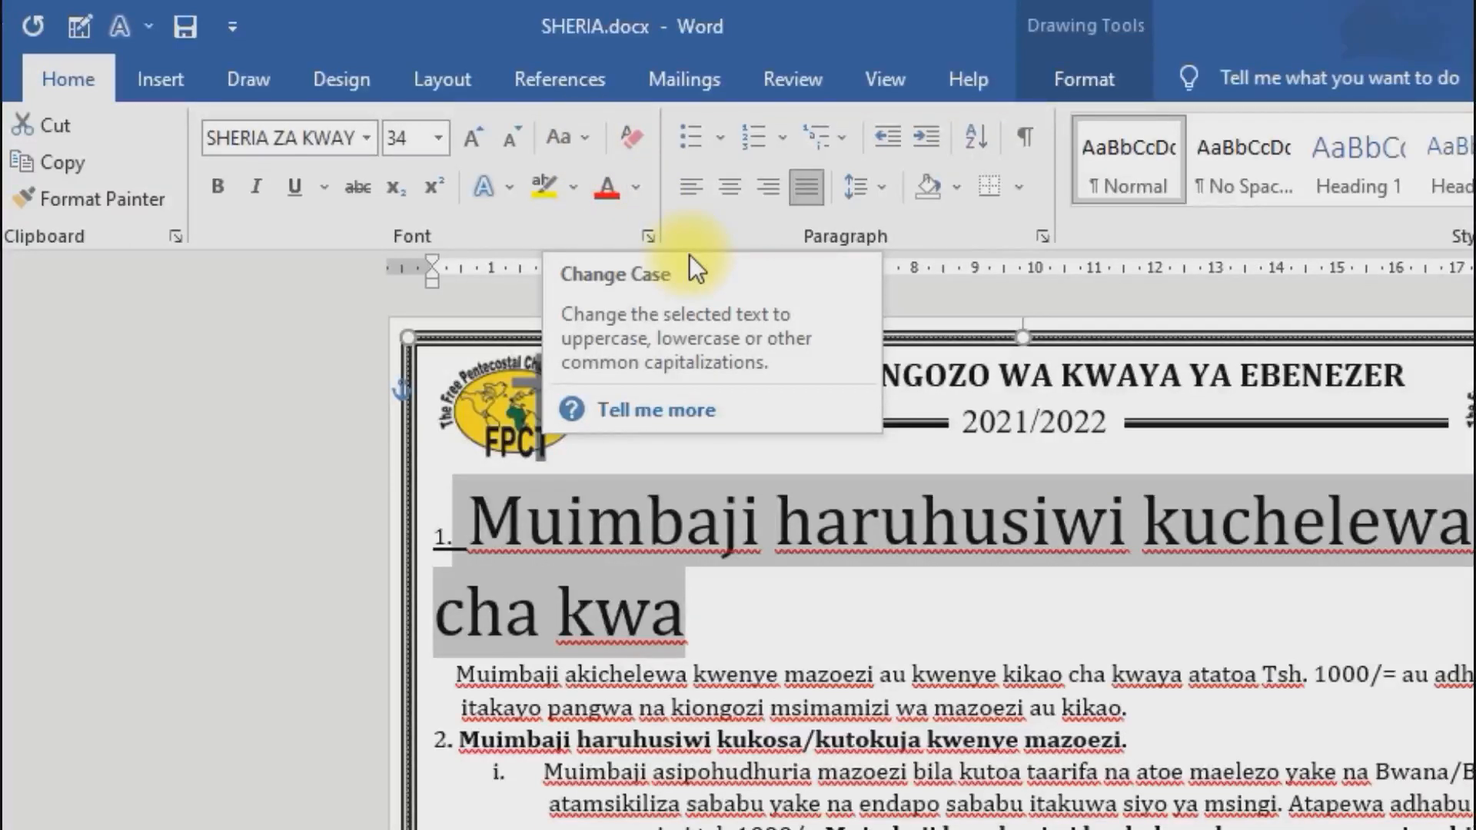
Change the case of item 1's heading text to UPPERCASE, followed by lowercase.
left_click(585, 140)
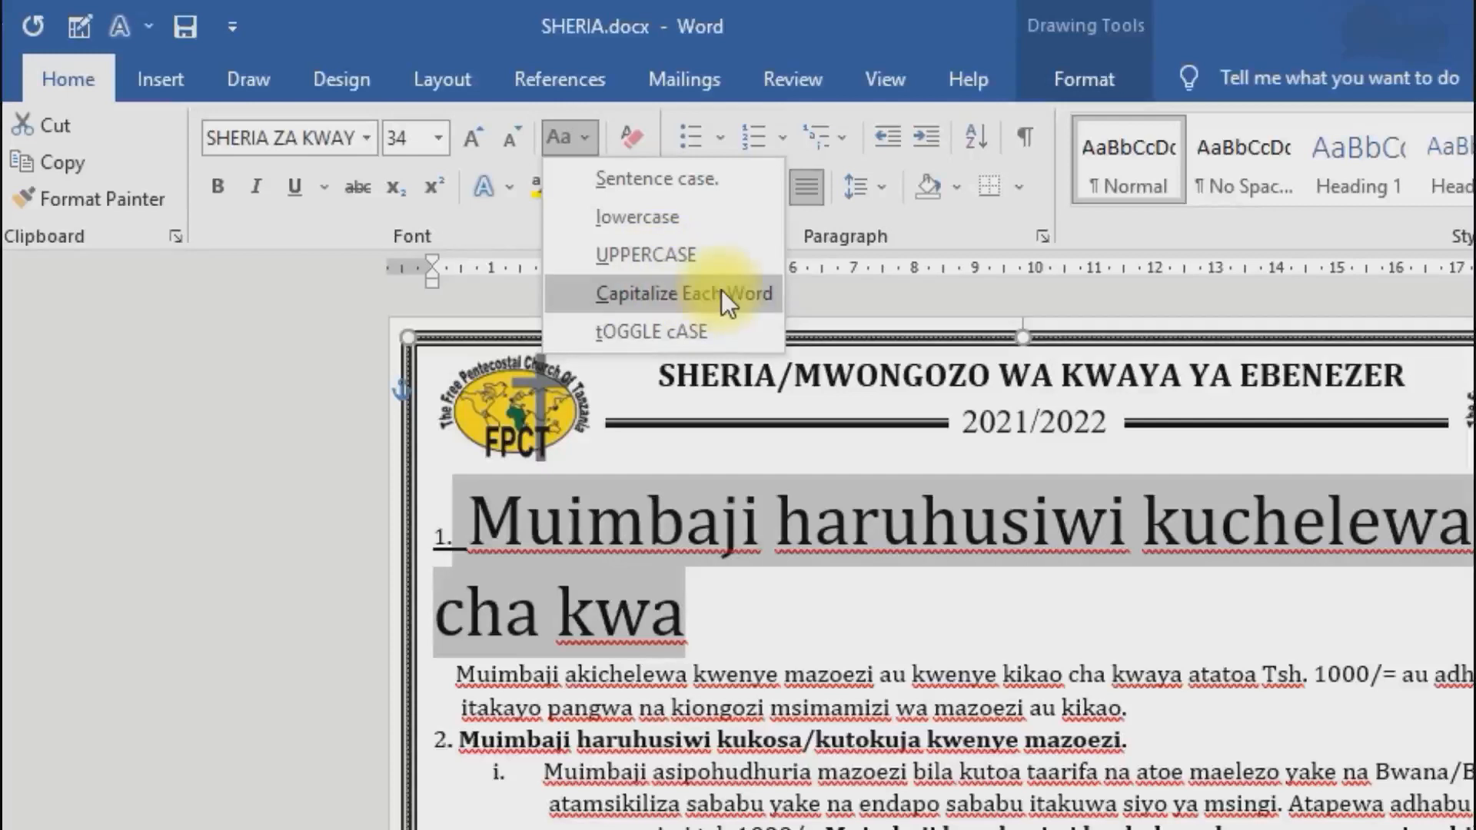
left_click(649, 254)
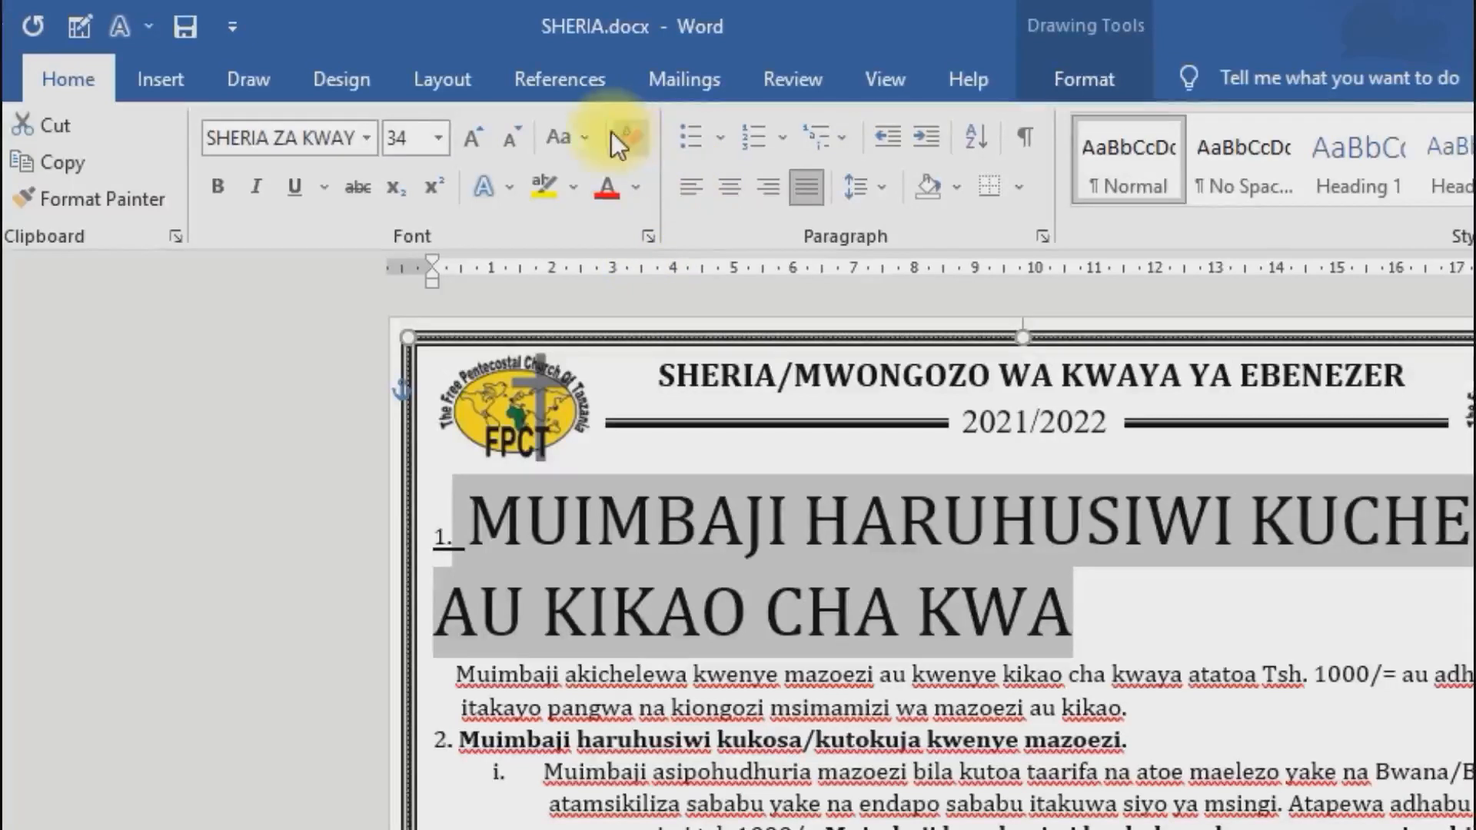
left_click(580, 128)
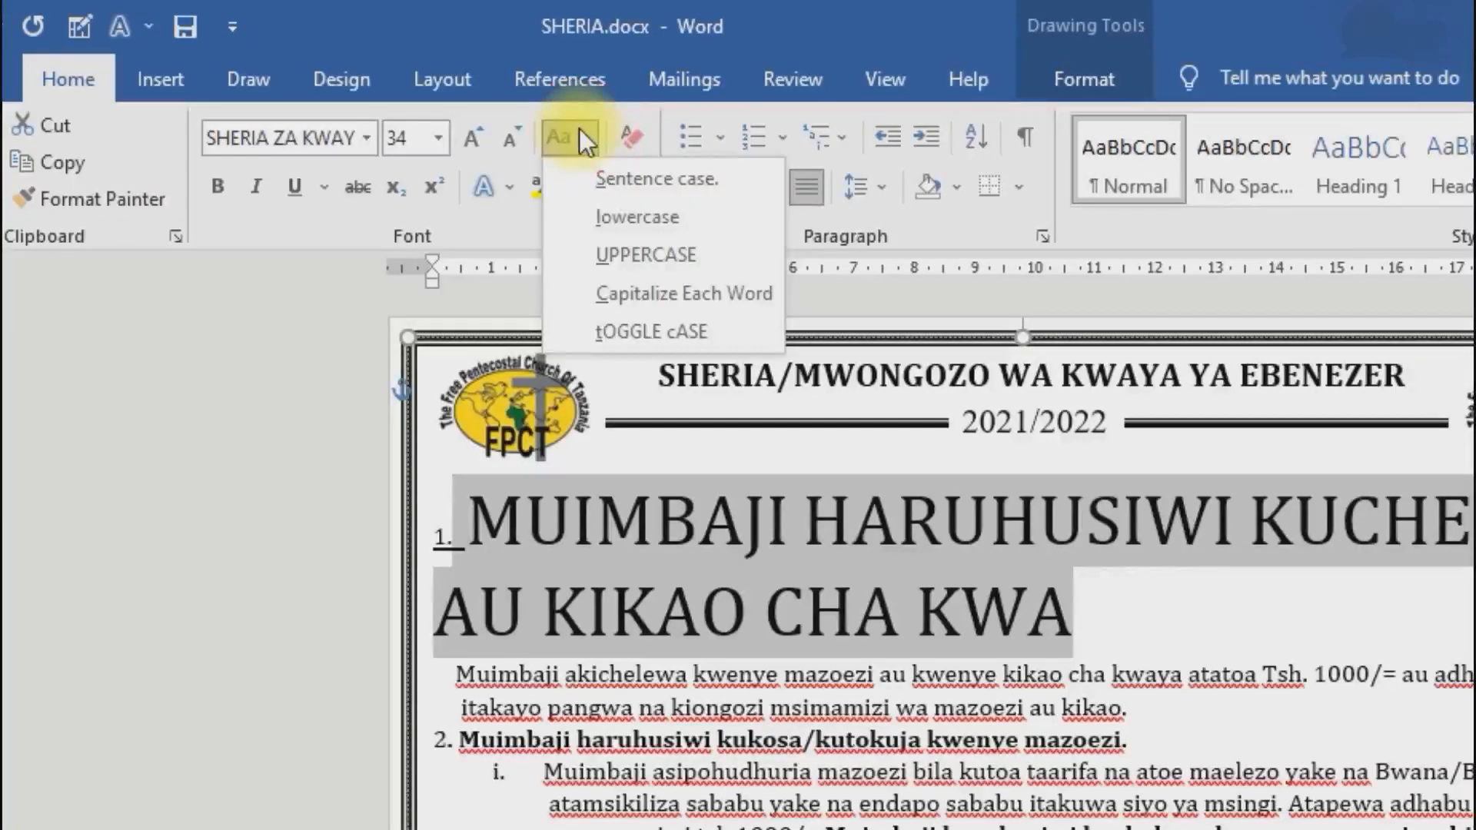
left_click(632, 220)
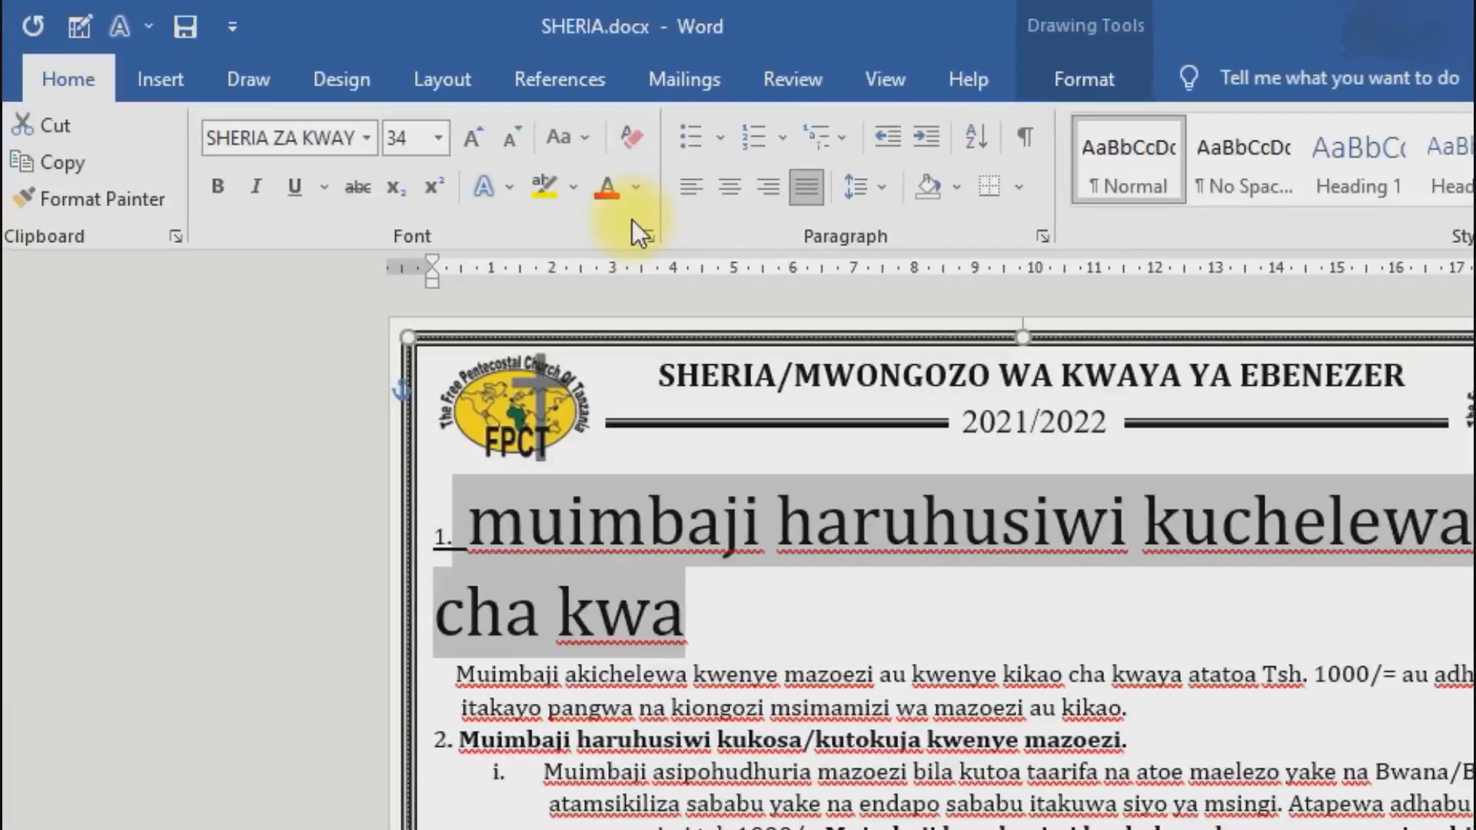
Change the case of item 1's heading text to Capitalize Each Word.
left_click(583, 130)
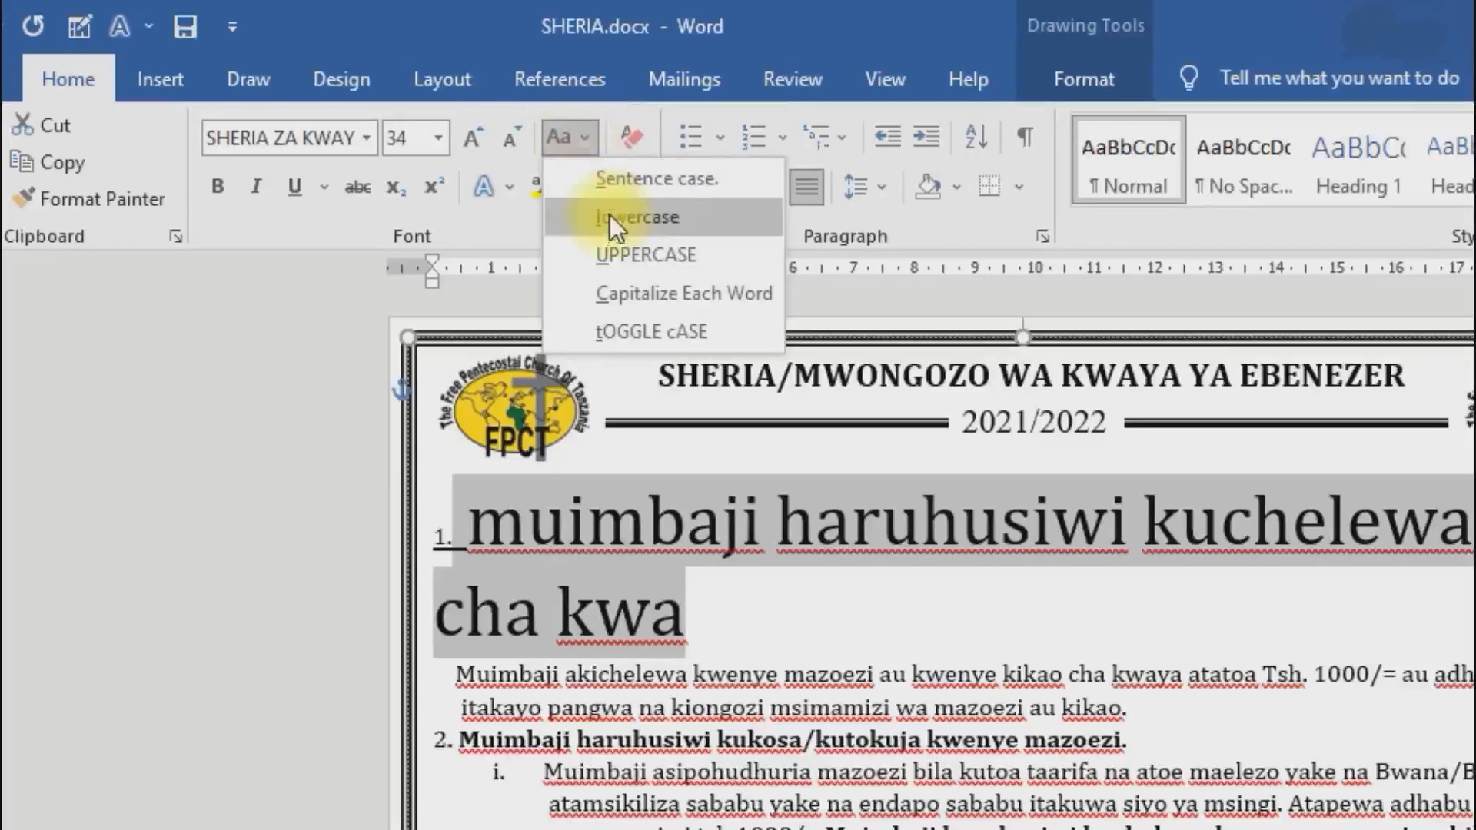
left_click(662, 293)
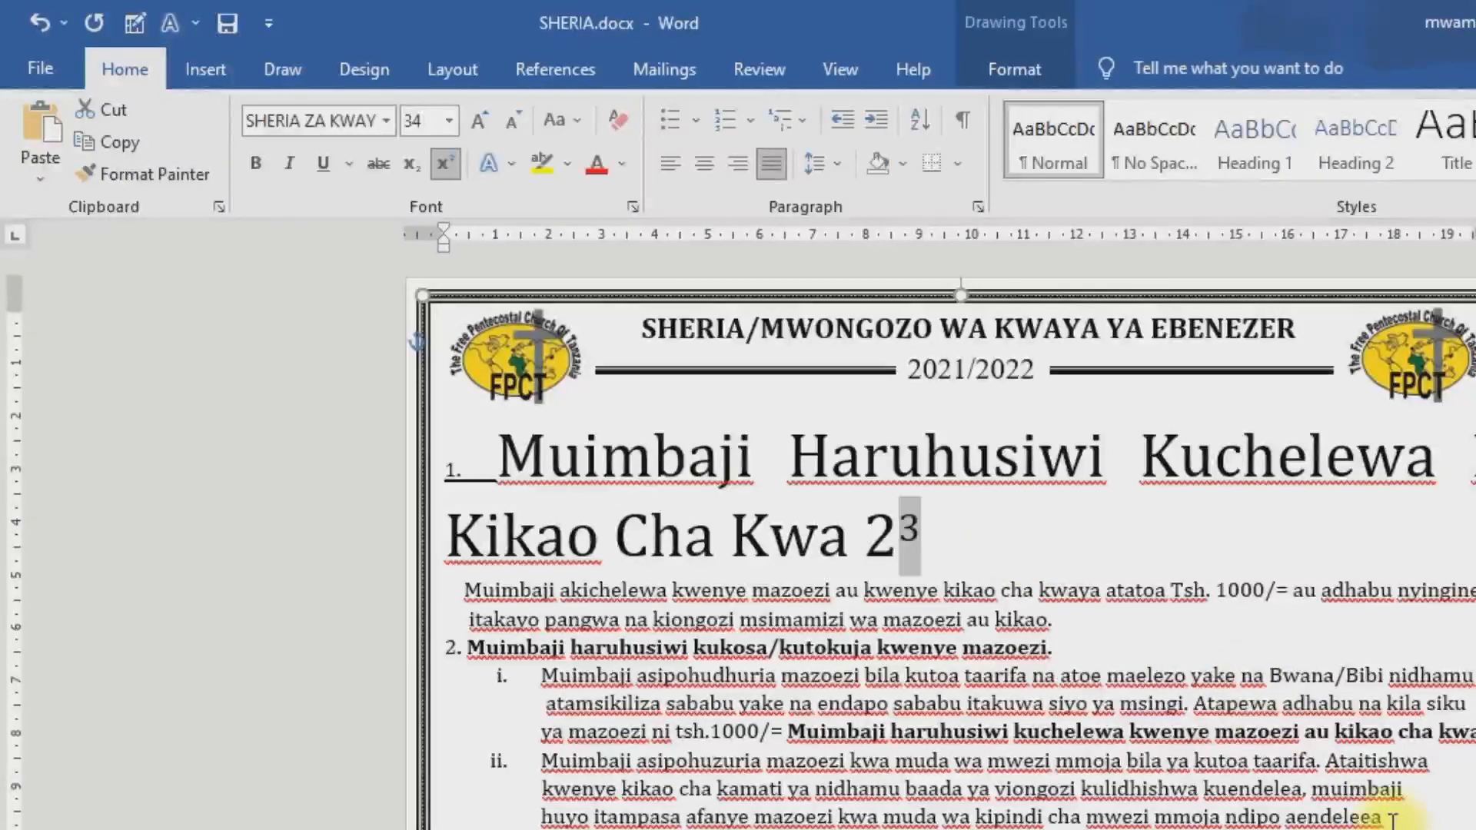
Select the whole heading text of item 1 and preview the text effects and typography styles without applying one.
left_click_drag(1389, 821, 1058, 683)
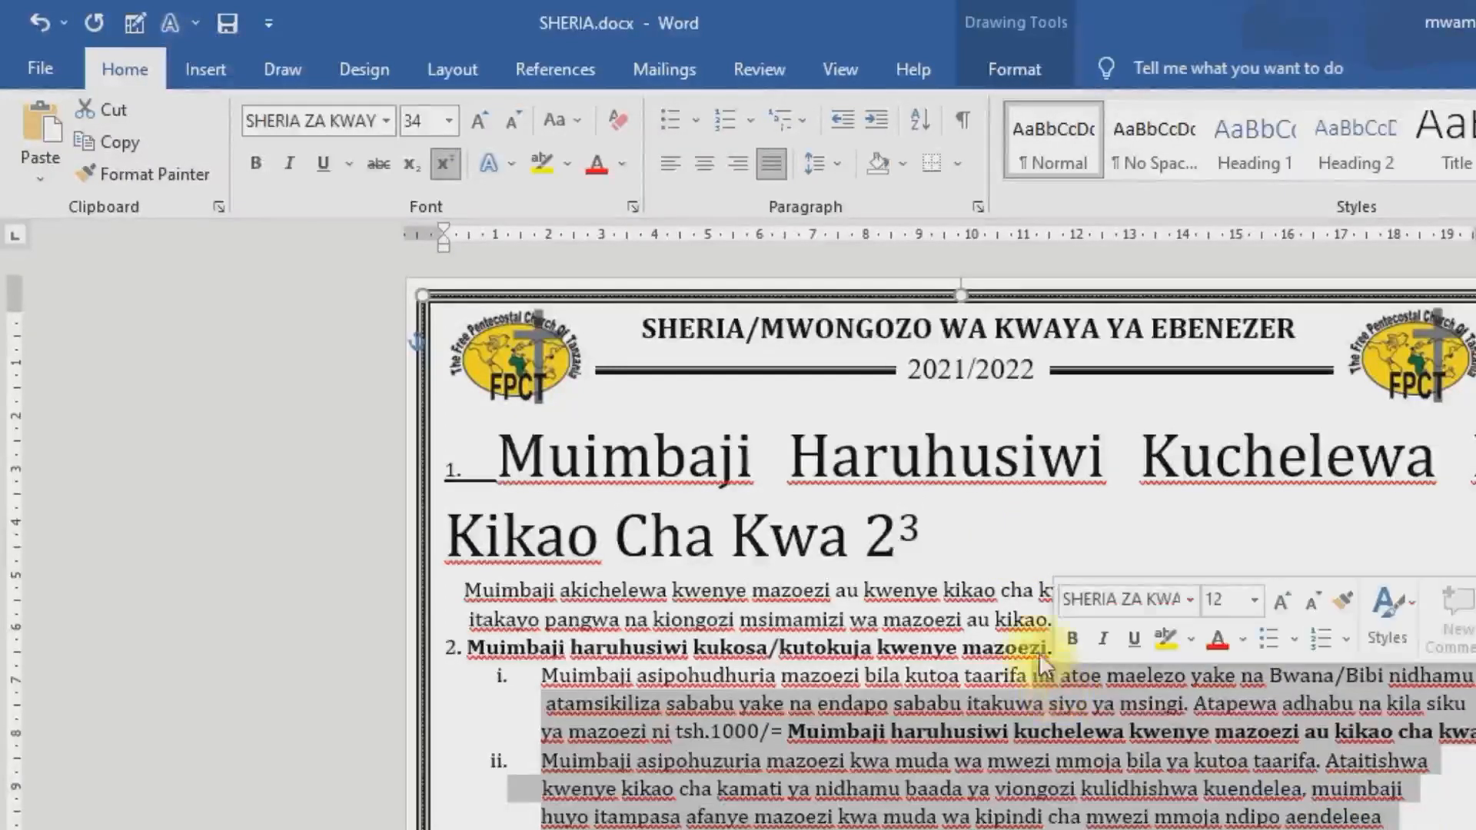
left_click(959, 534)
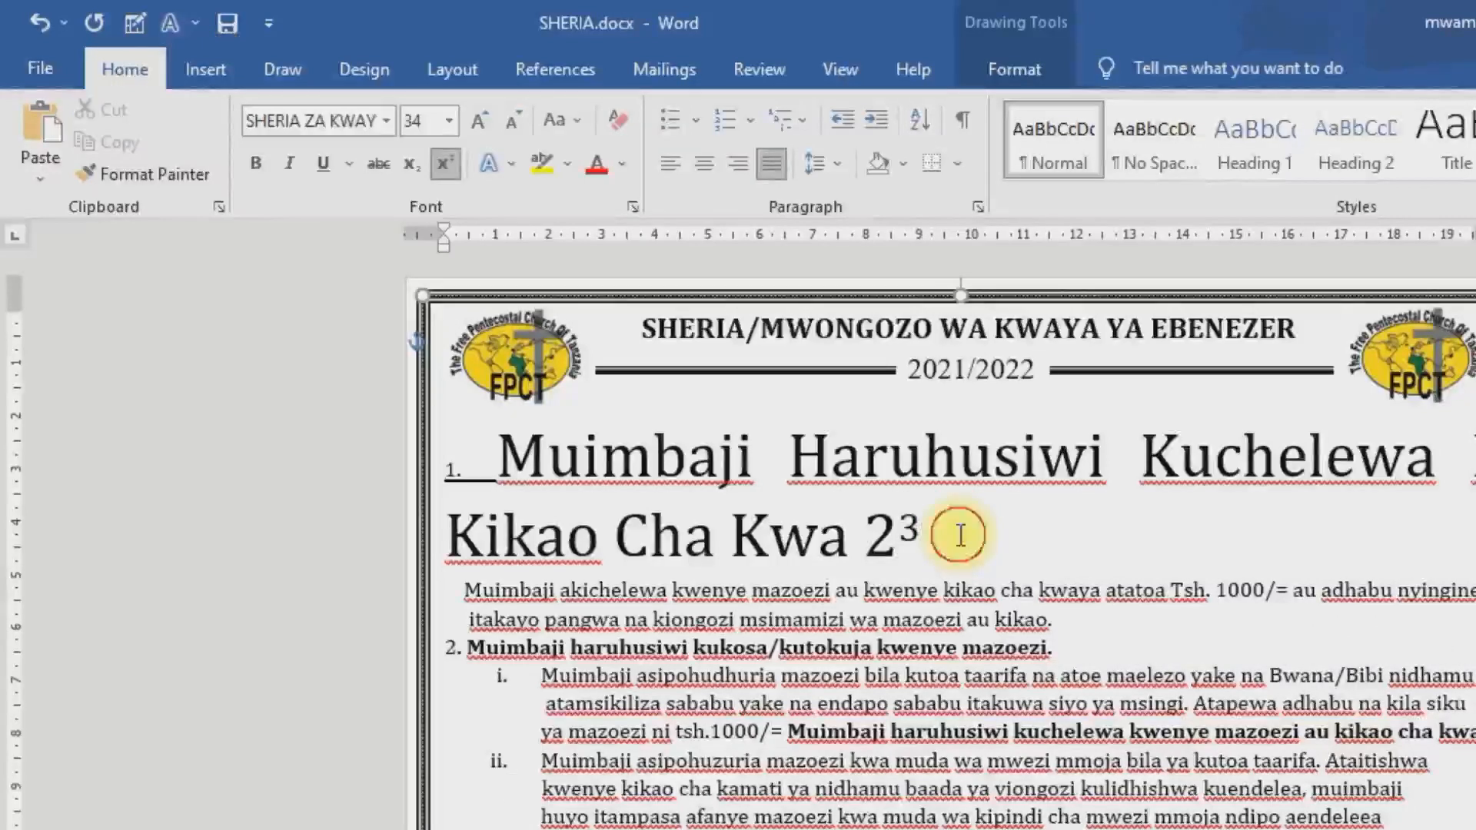
left_click_drag(959, 531, 559, 453)
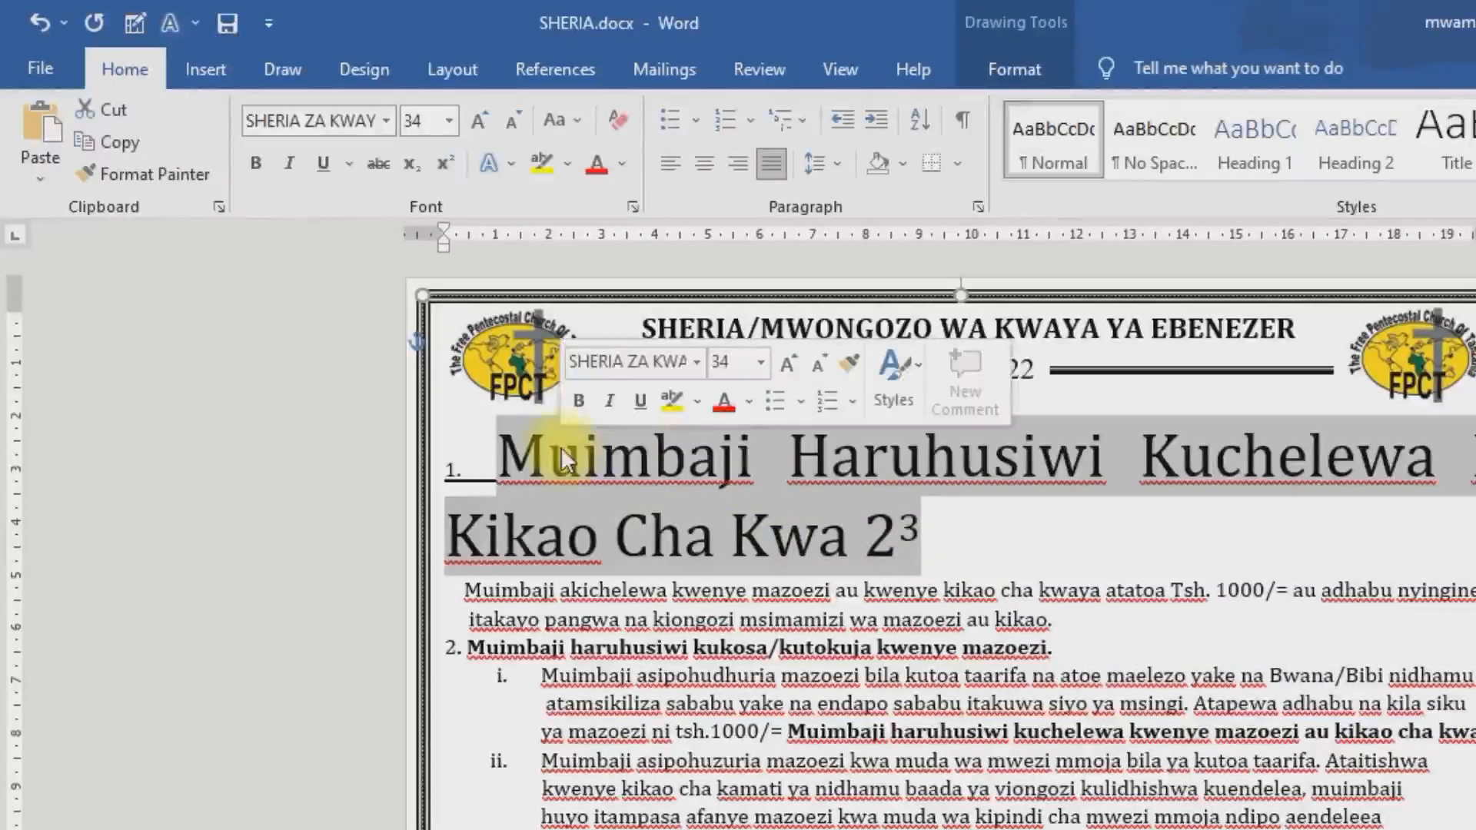
left_click(512, 168)
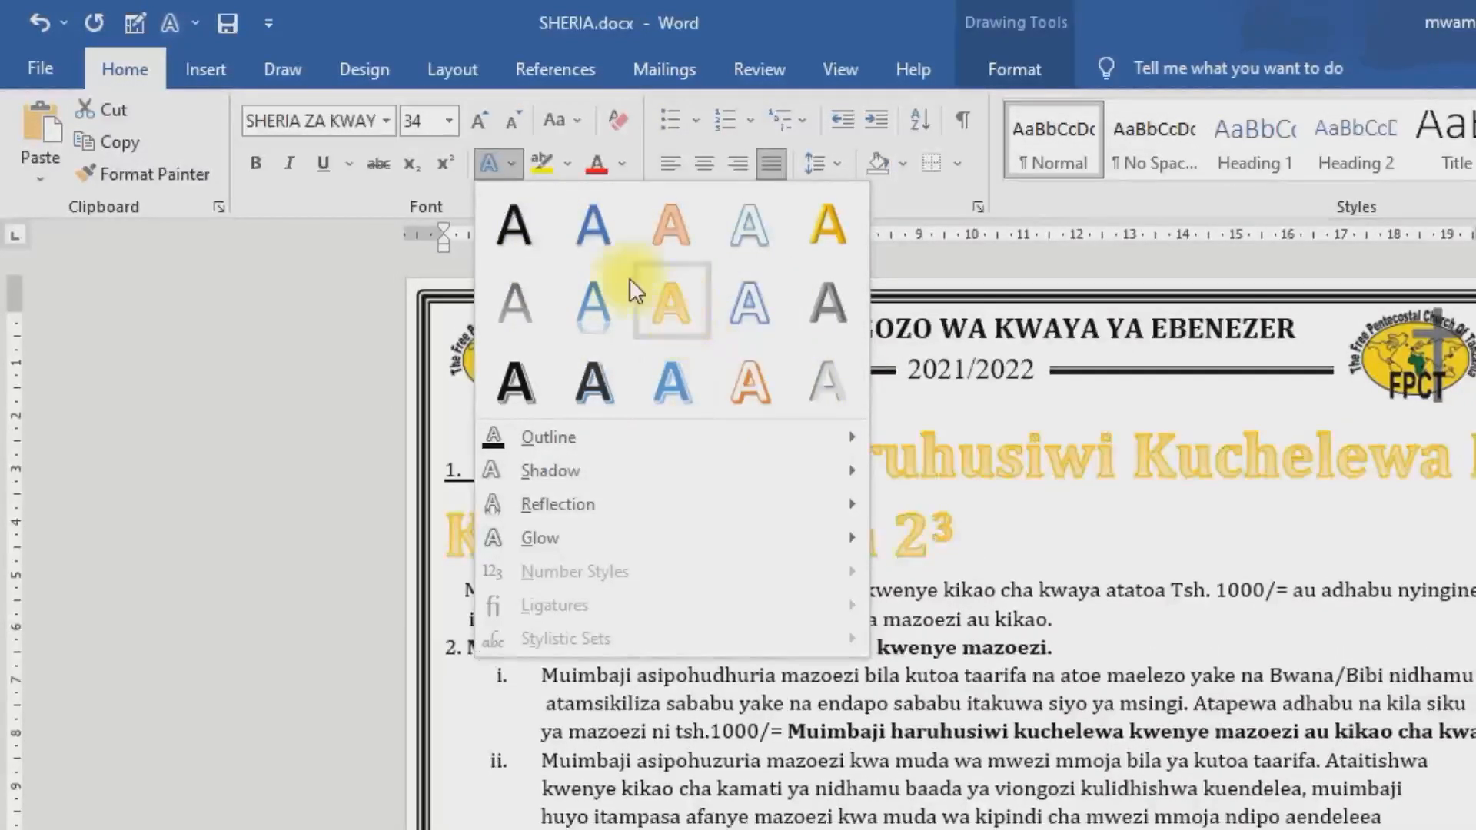
left_click(1018, 477)
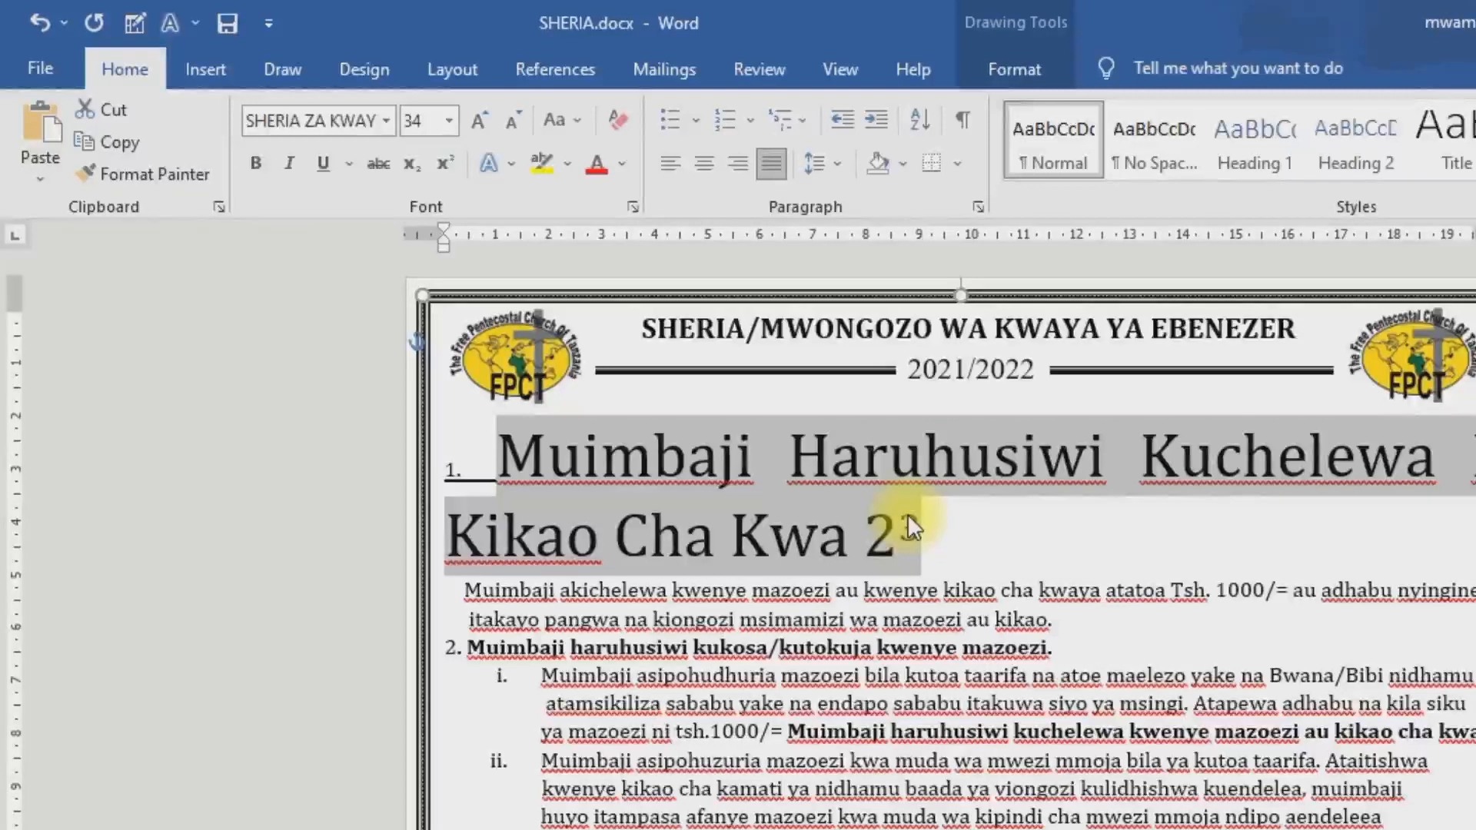
Highlight the selected heading text of item 1 in red.
left_click(569, 163)
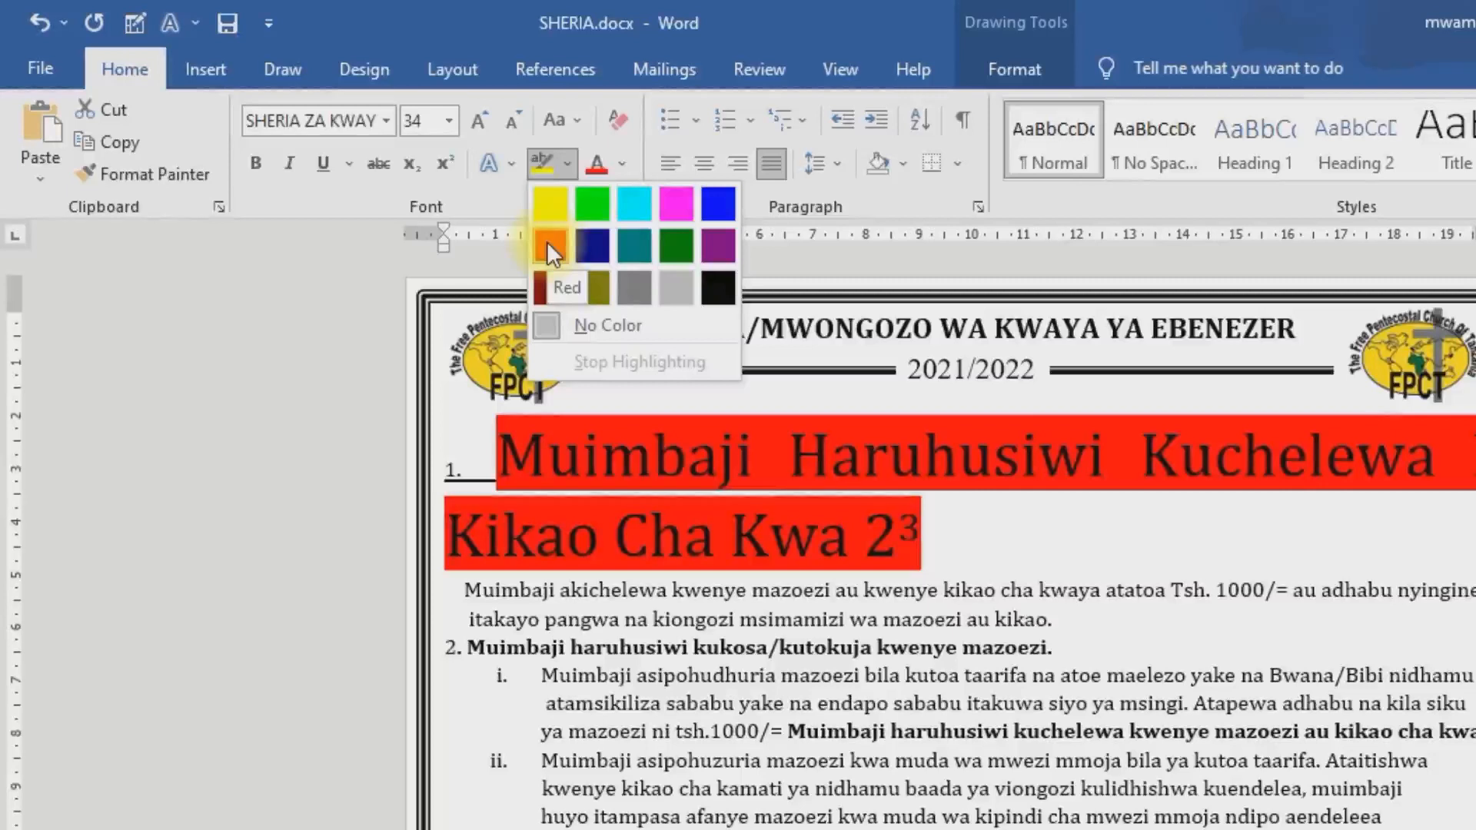
left_click(547, 241)
left_click(921, 470)
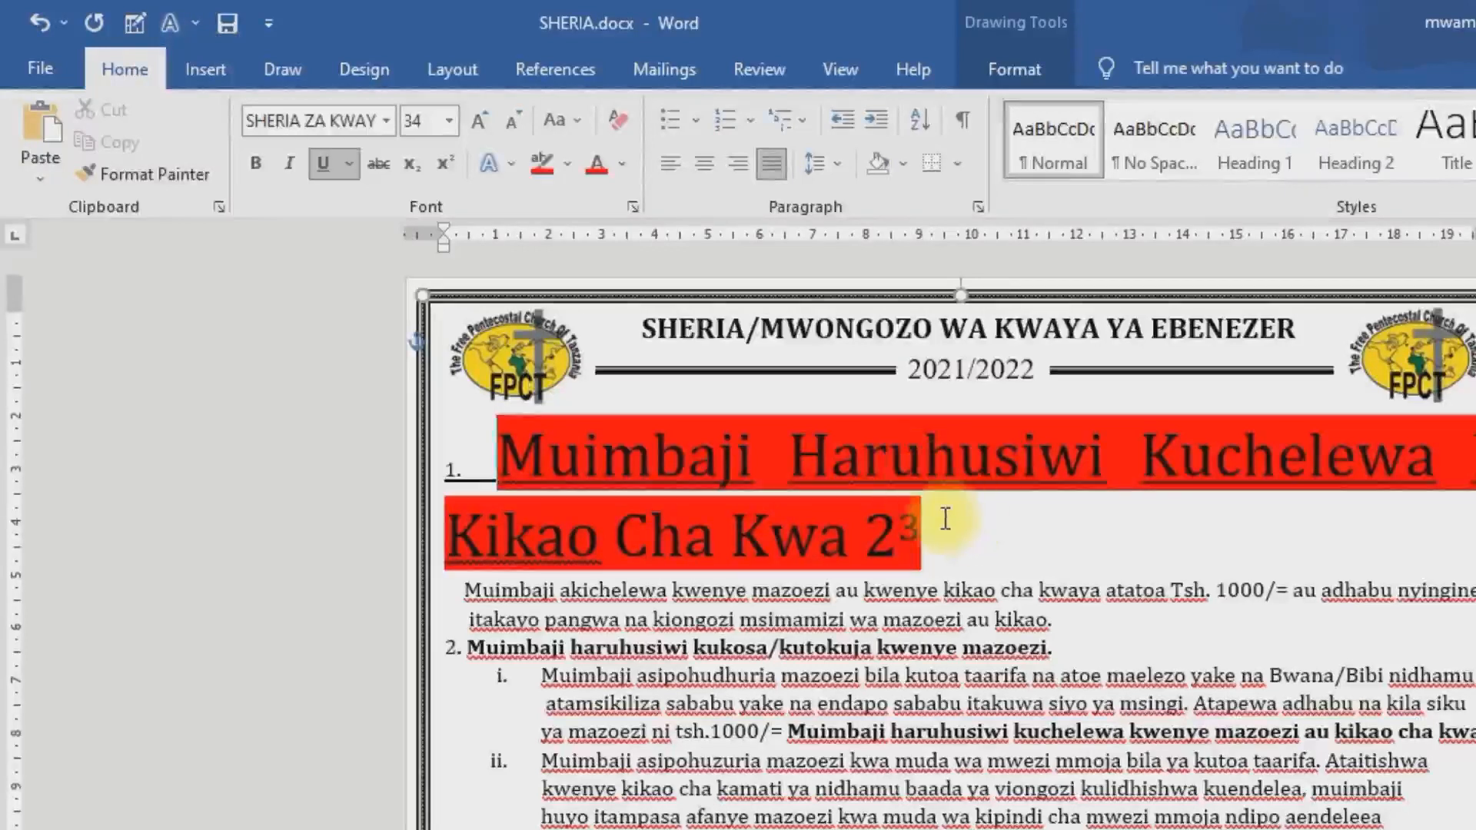
Select the heading text of item 1 and remove its highlight by setting it to No Color.
left_click_drag(946, 519, 513, 449)
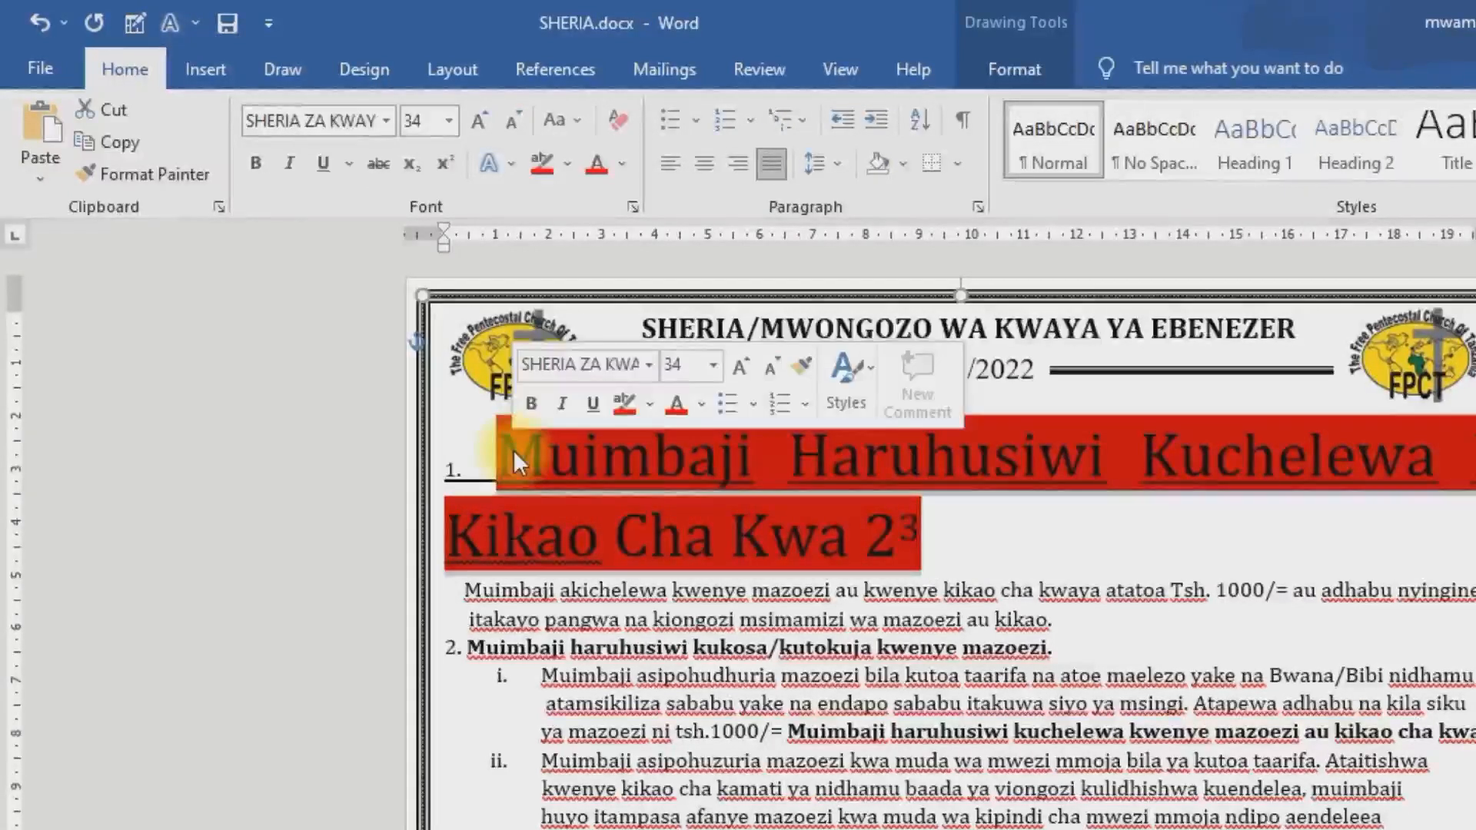
left_click(559, 157)
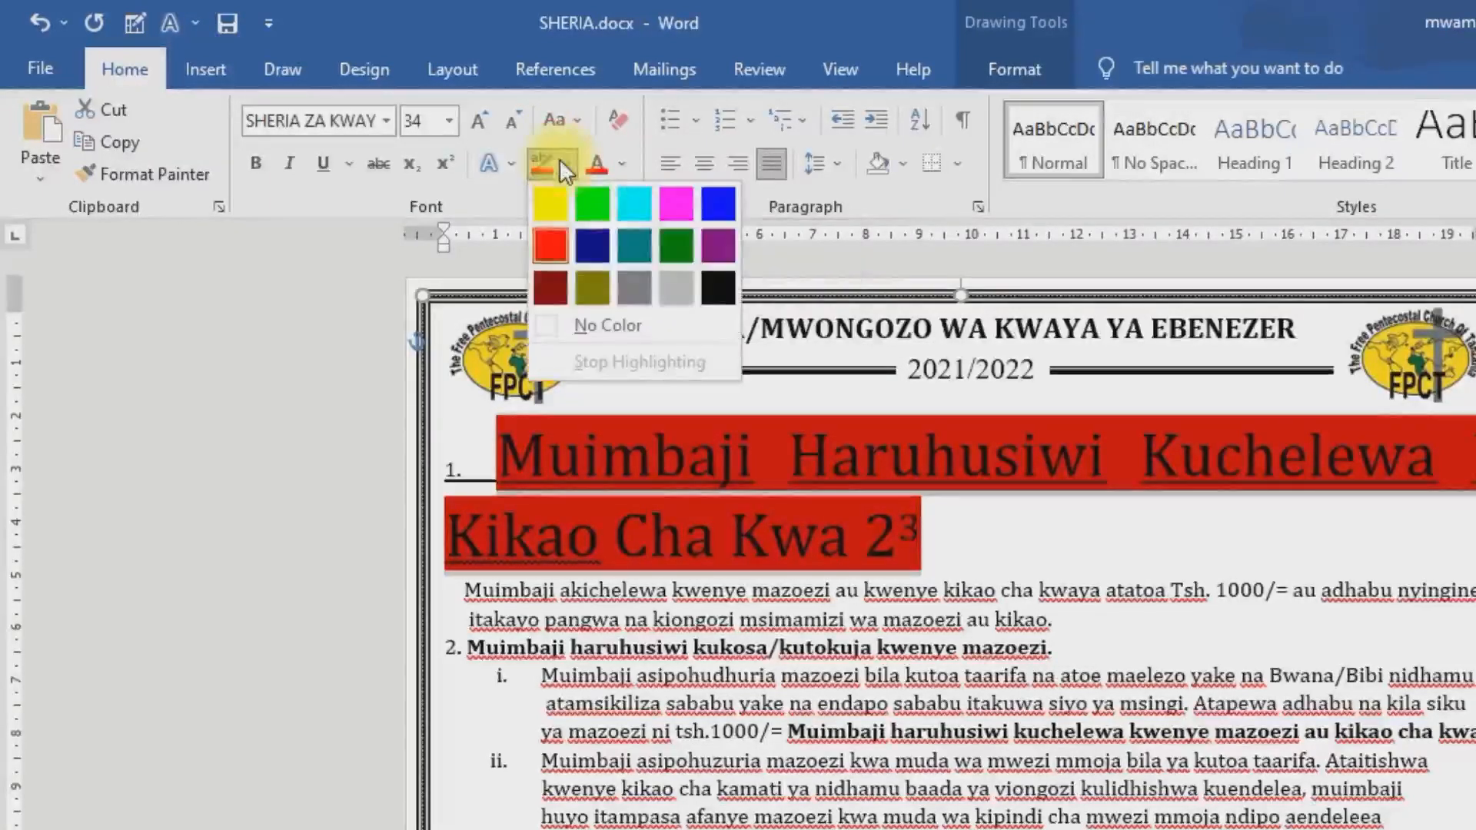
left_click(590, 325)
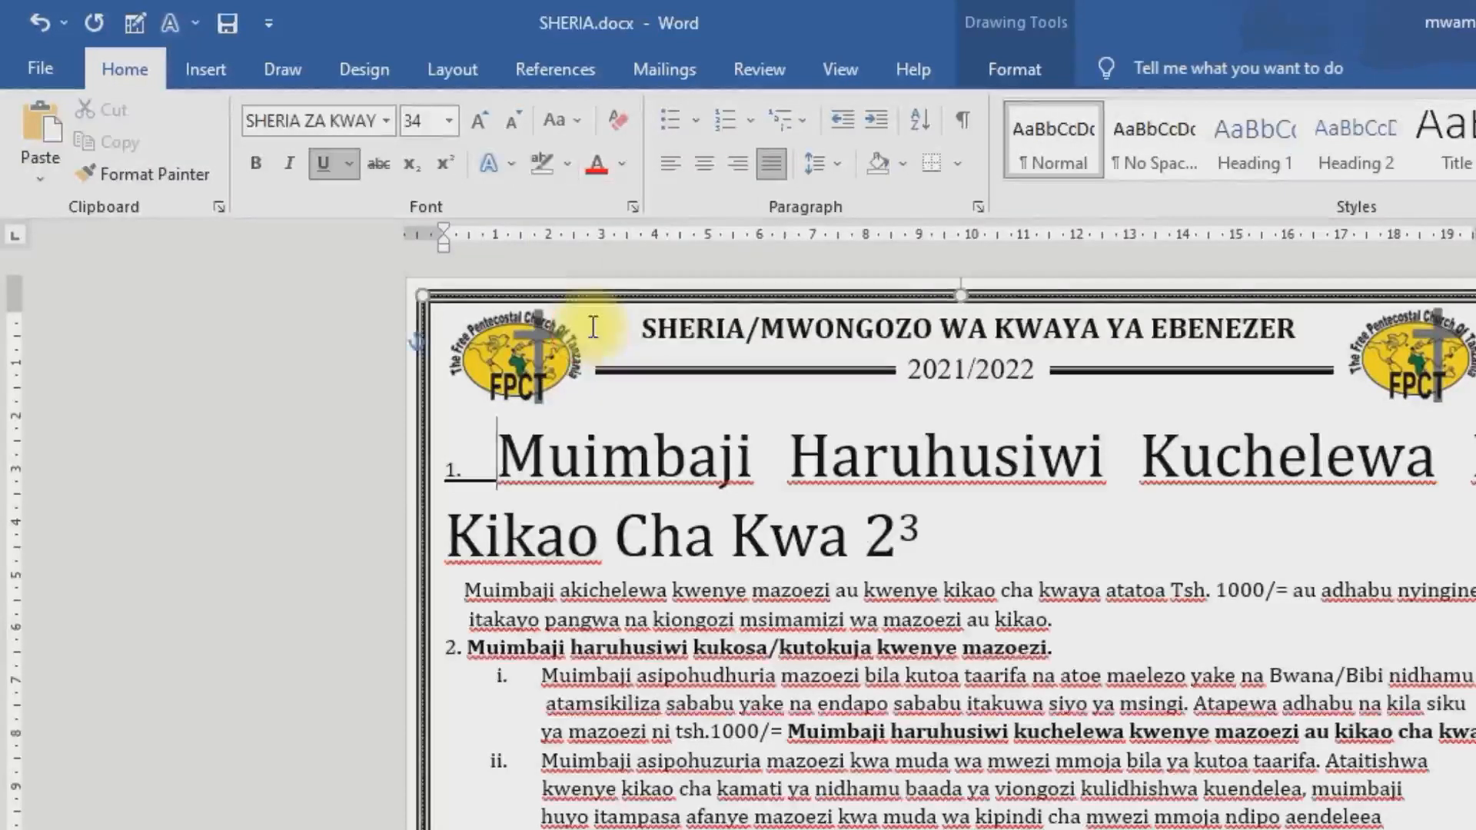
Select the whole heading text of item 1 and set its font color to the standard Blue.
left_click(930, 523)
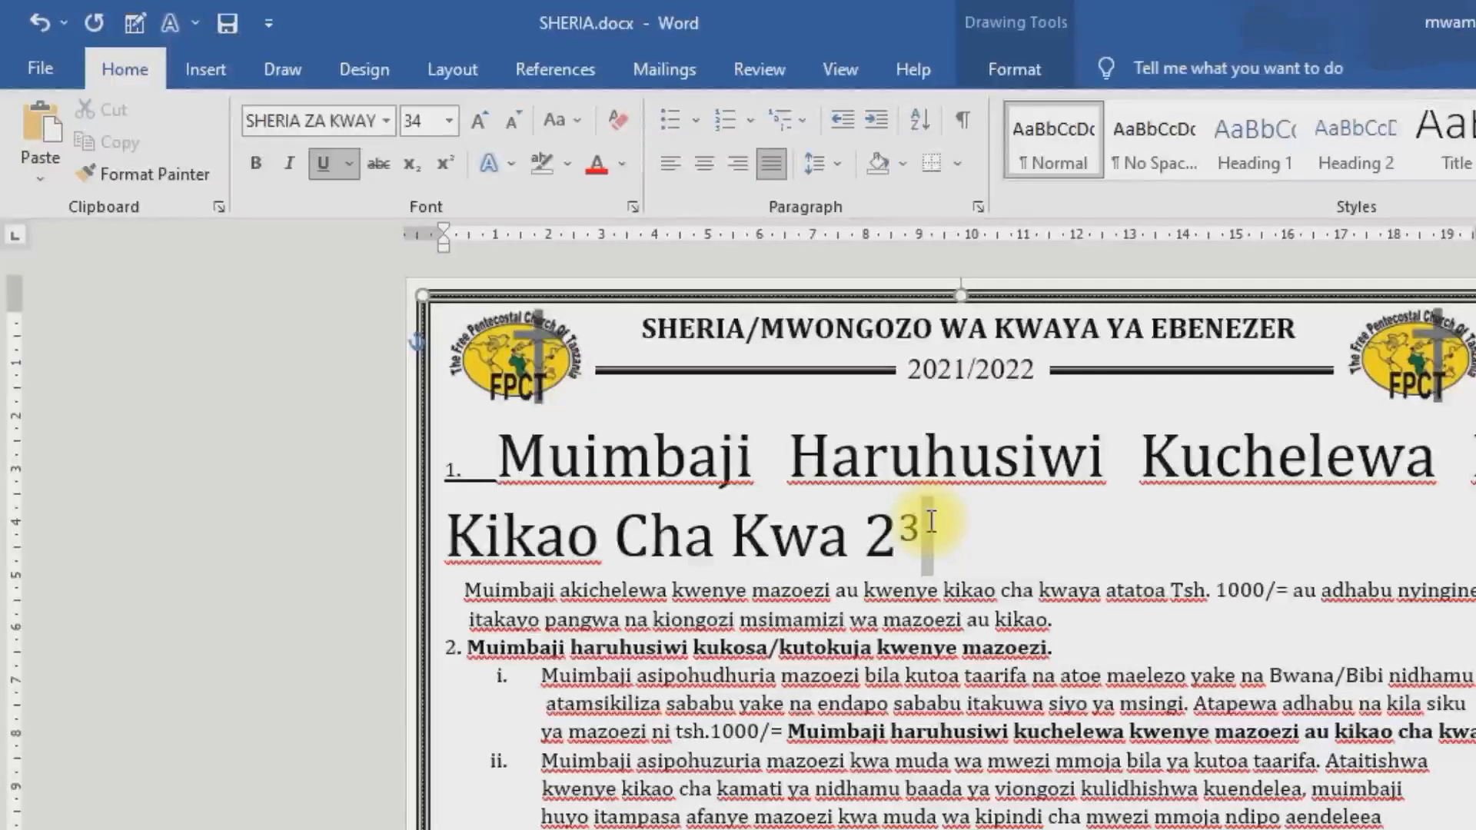
left_click_drag(930, 522, 515, 465)
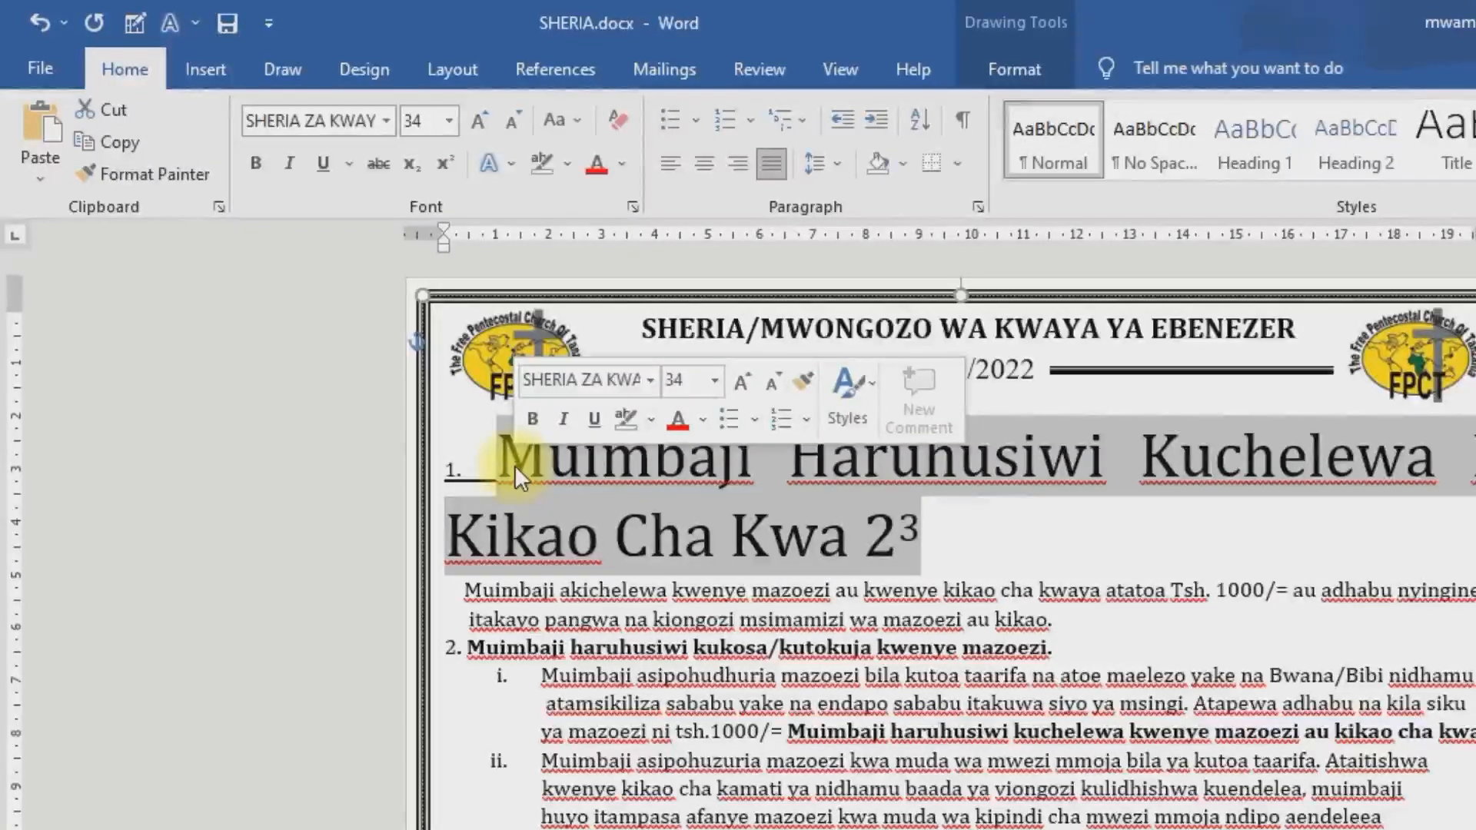
left_click(623, 170)
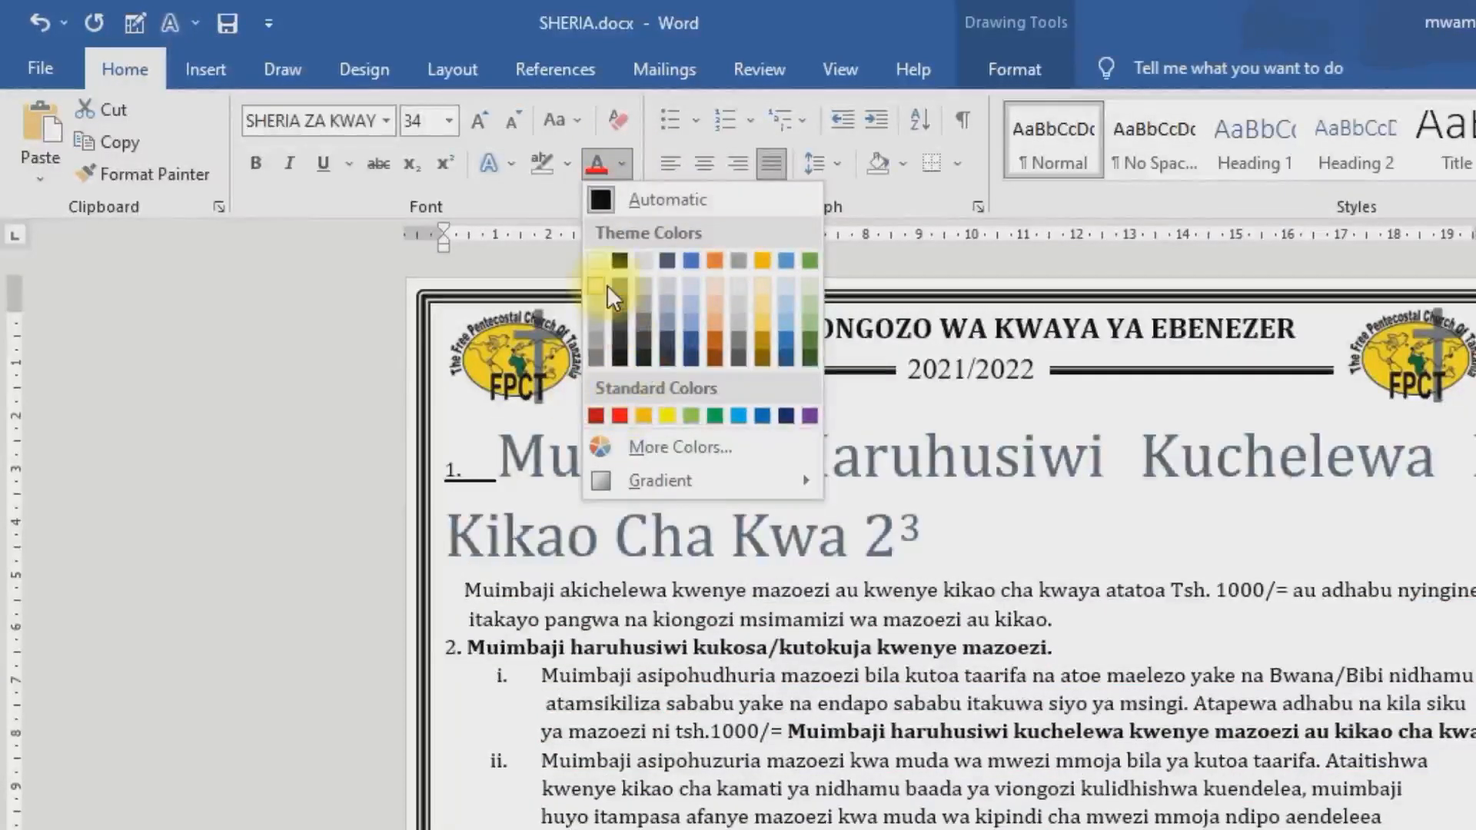
left_click(760, 417)
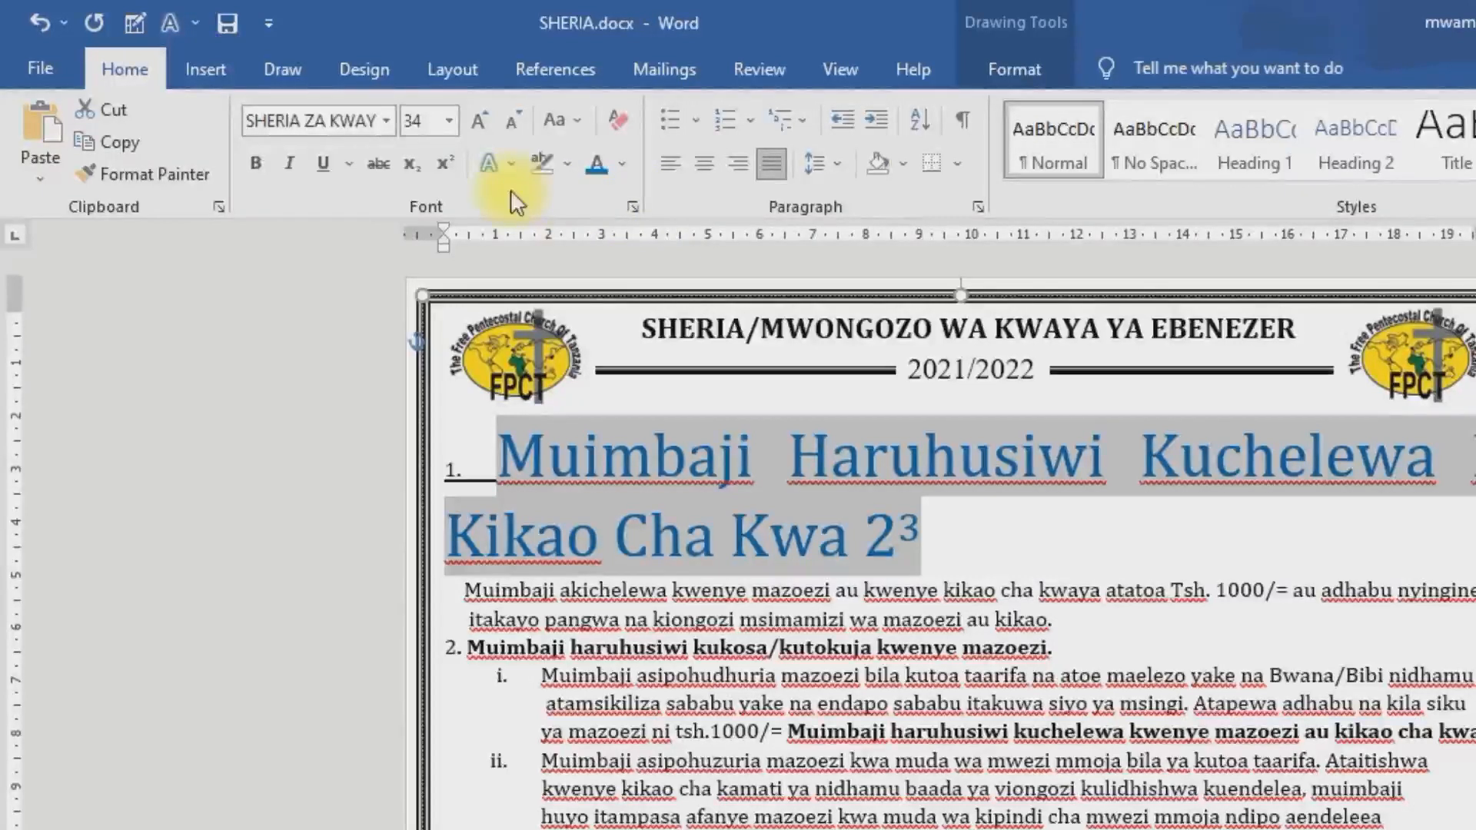
Review the basic font settings and the advanced character spacing and OpenType options for the selected heading without applying changes.
left_click(632, 206)
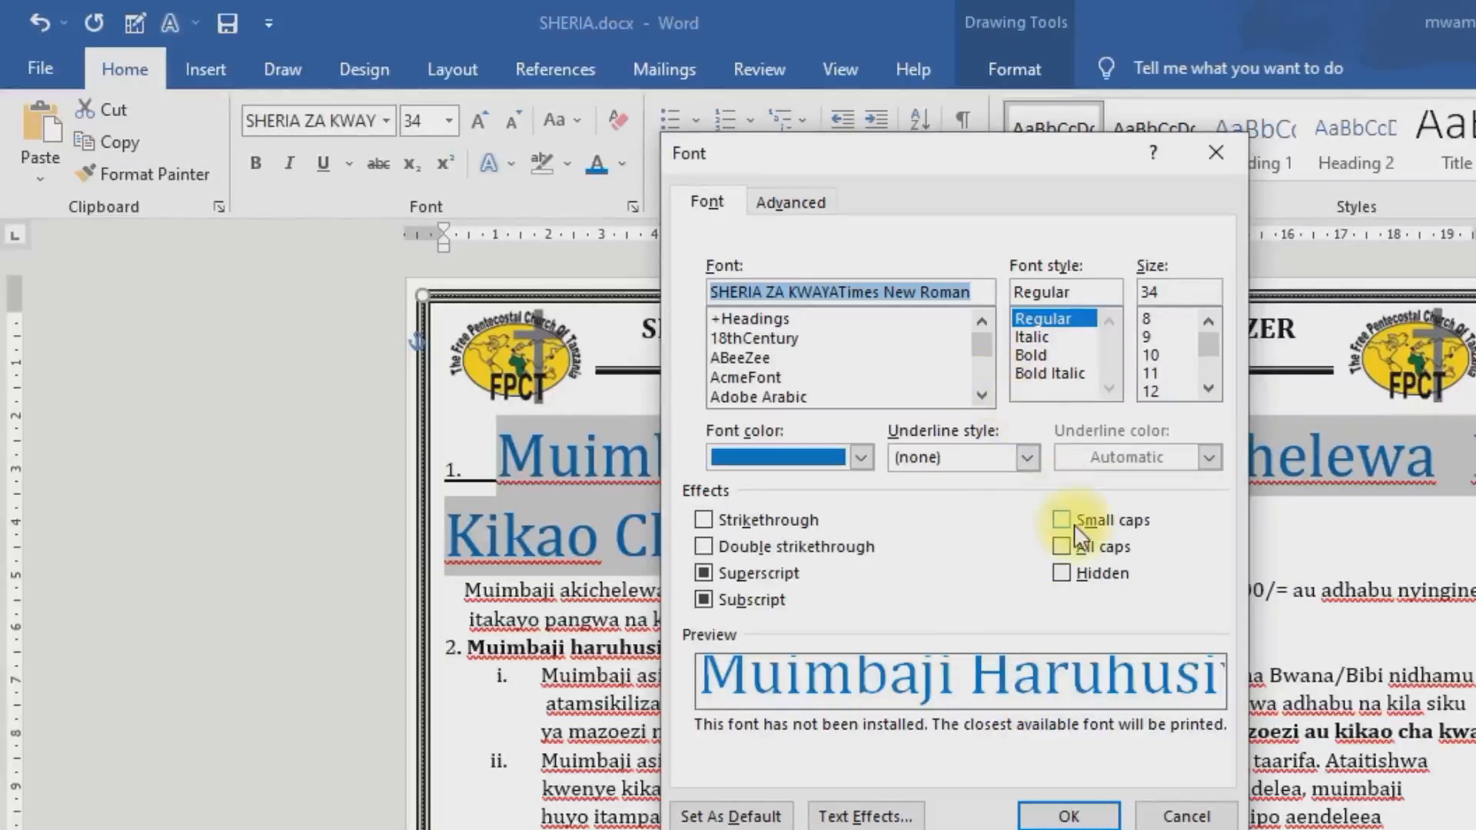
left_click(802, 204)
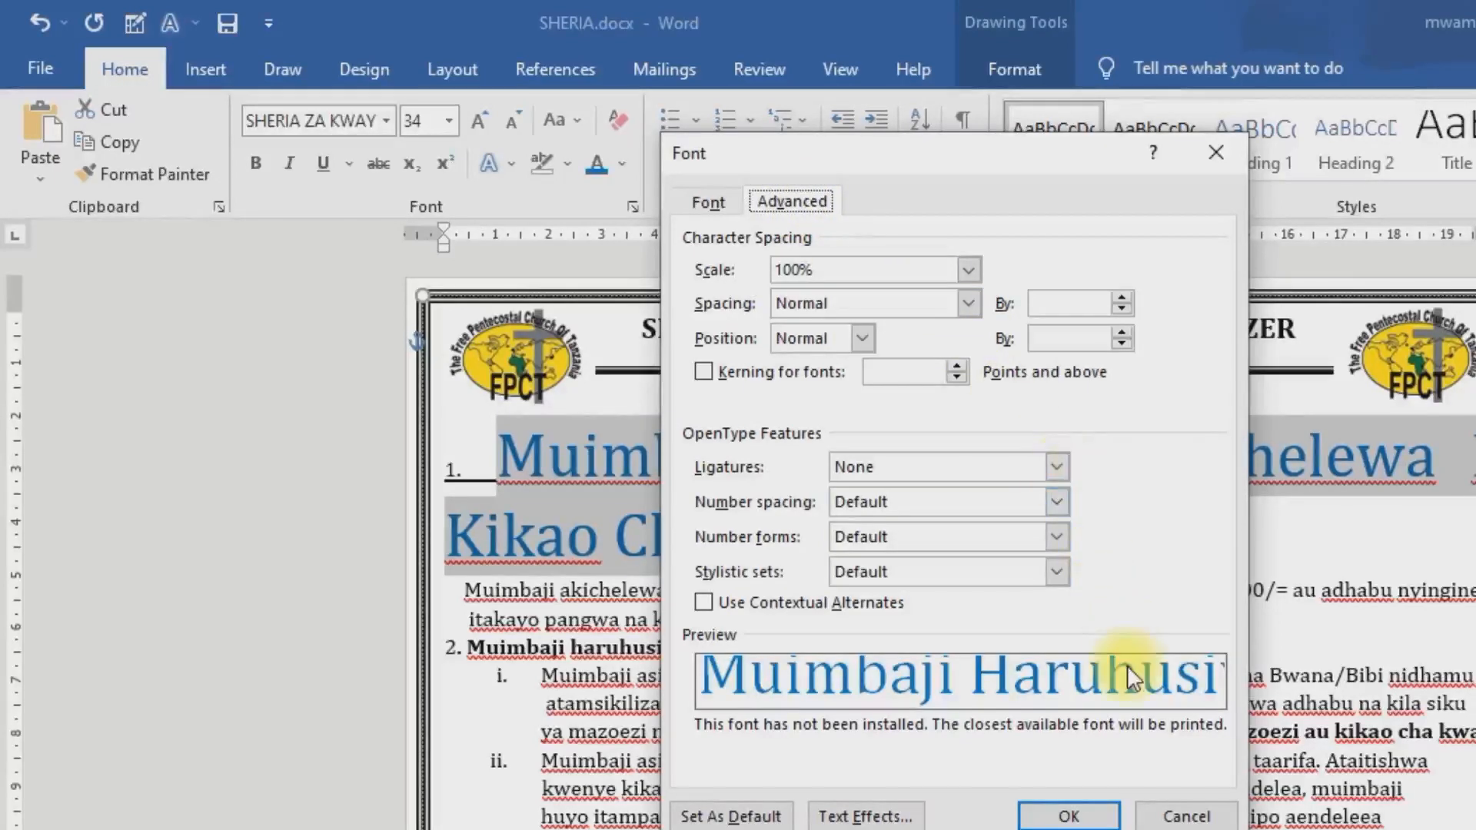
left_click(1186, 815)
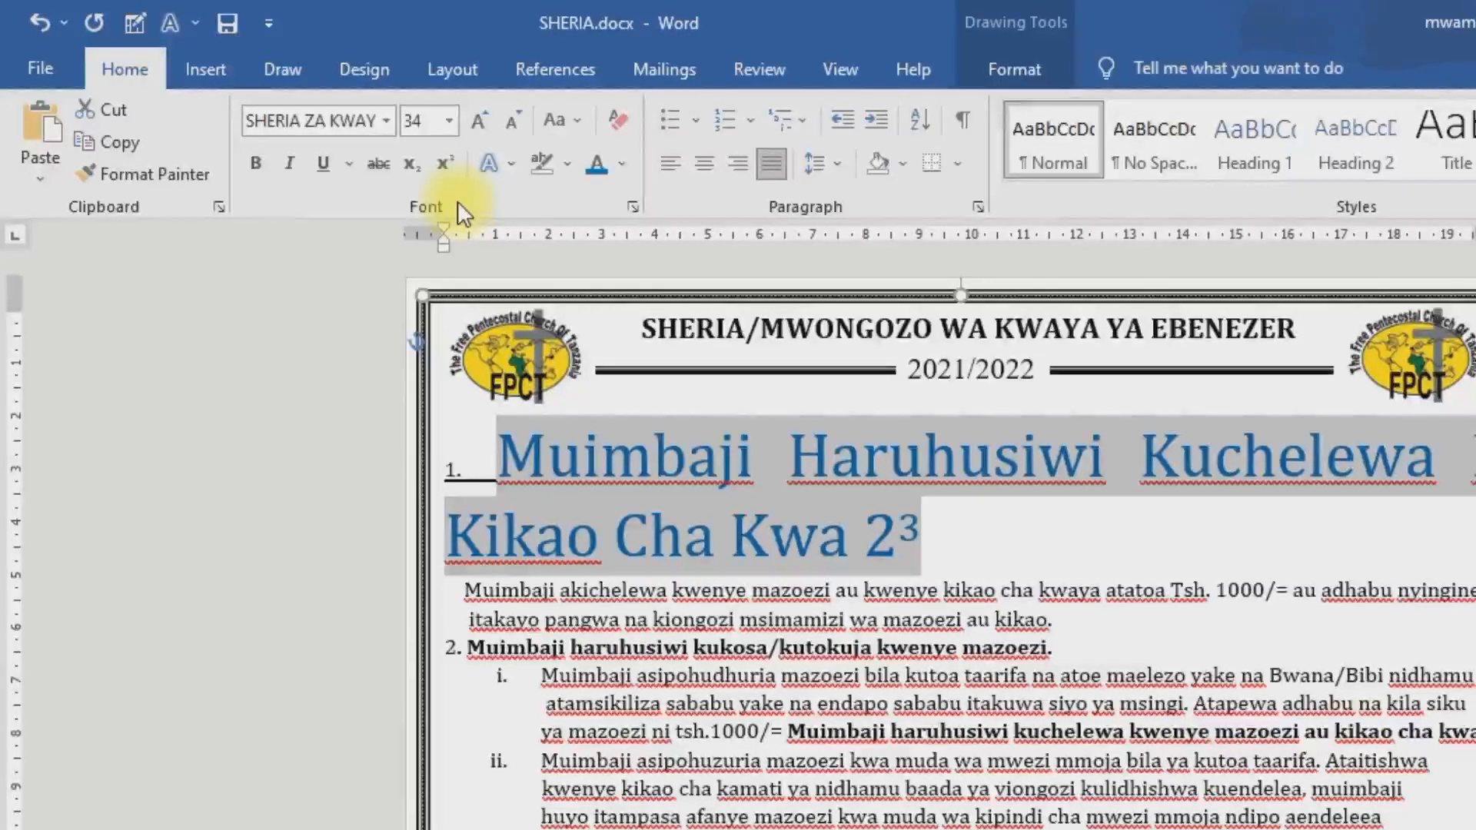
Apply strikethrough to the selected heading text of item 1 and toggle it off again.
left_click(377, 163)
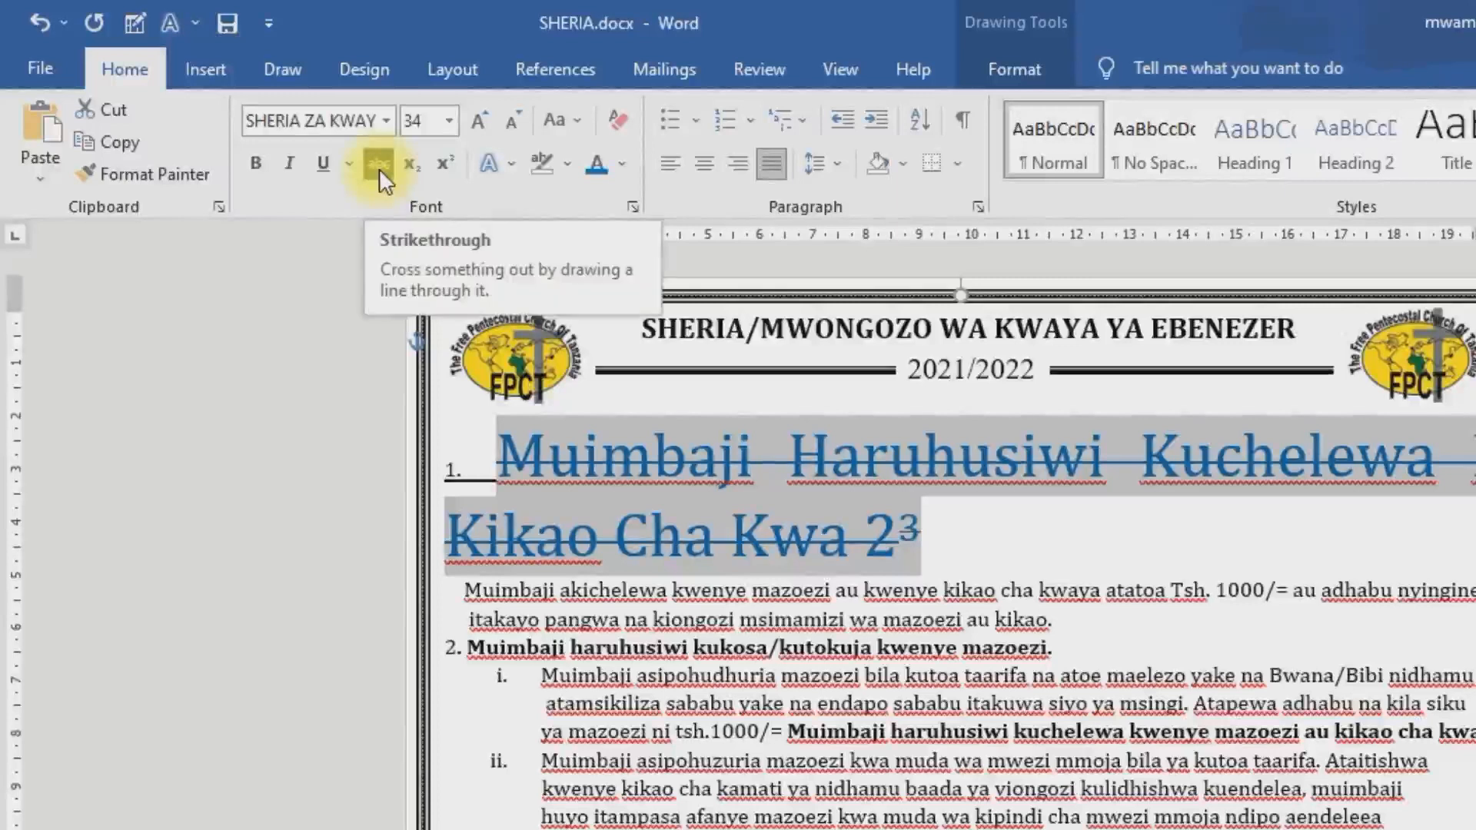
left_click(378, 162)
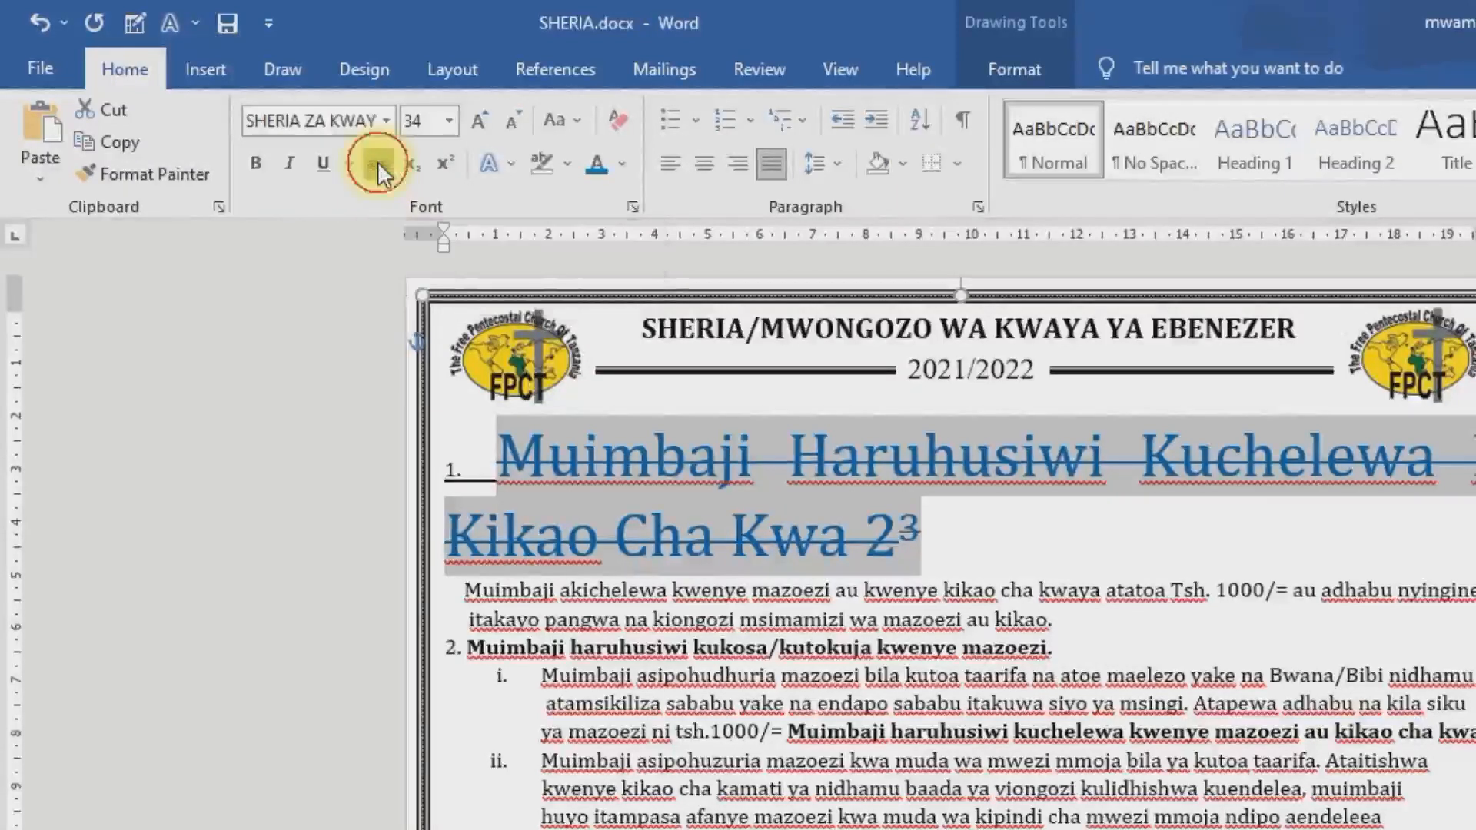